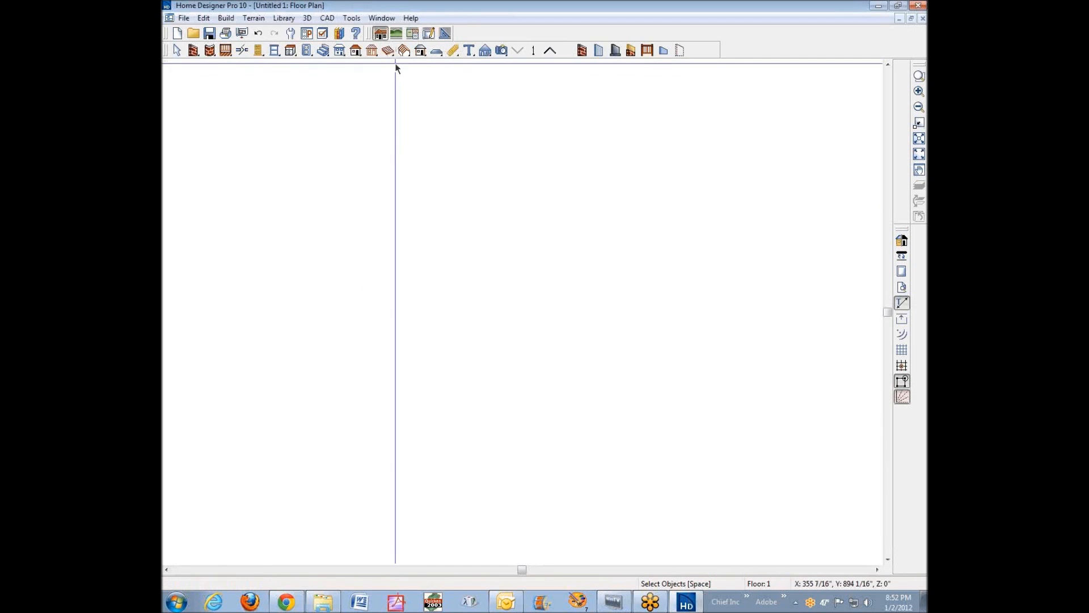
Draw a rectangular room of straight exterior walls with a living area of about 226 sq ft.
left_click(193, 54)
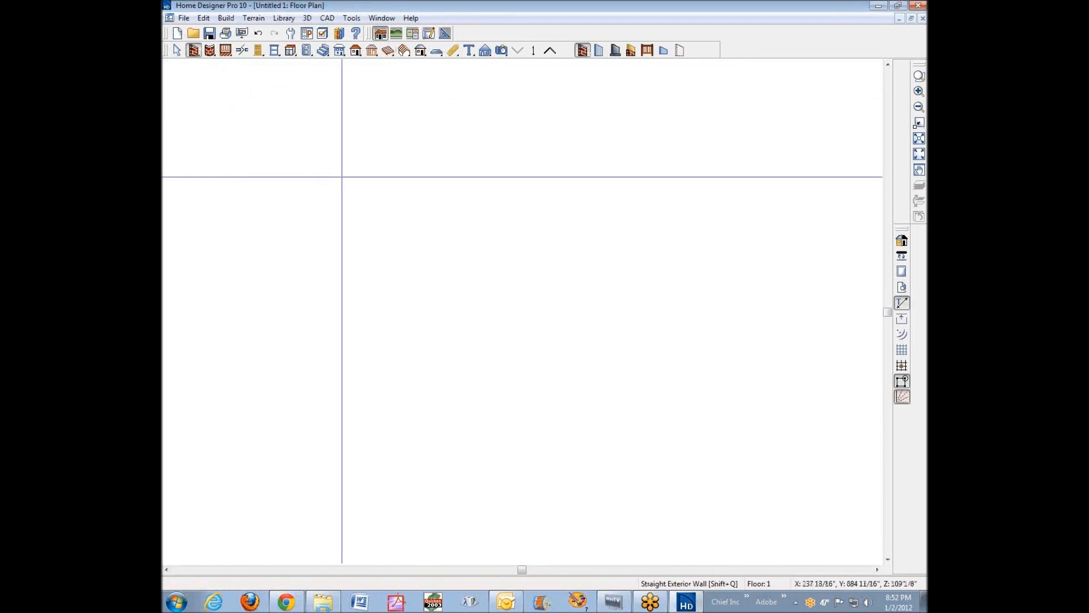
mouse_move(350, 205)
left_mouse_down()
mouse_move(487, 204)
mouse_move(485, 273)
mouse_move(428, 277)
mouse_move(357, 257)
mouse_move(350, 274)
mouse_move(350, 206)
left_mouse_up()
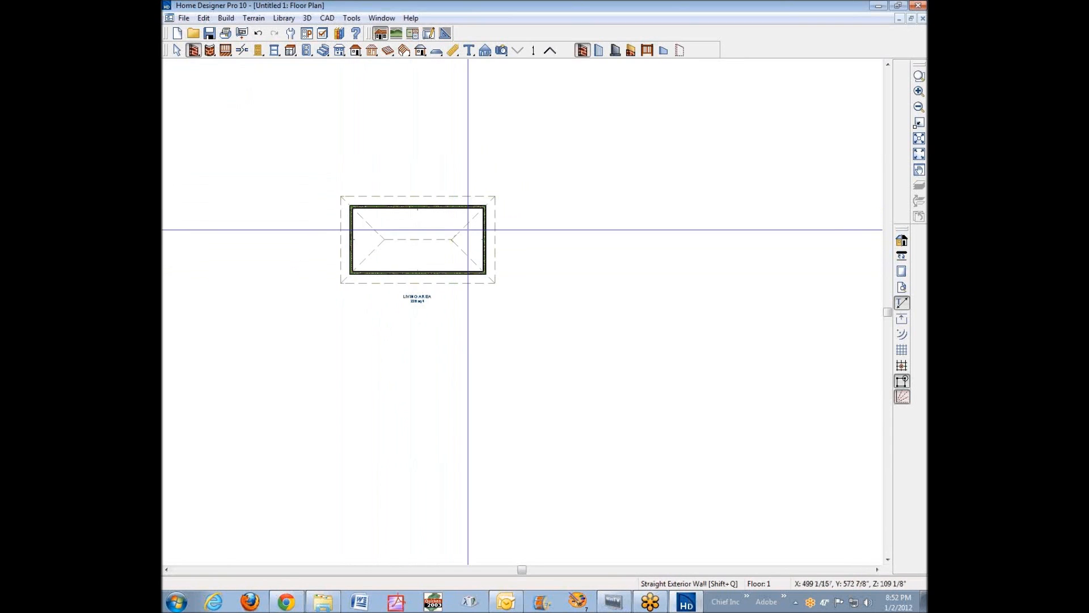
scroll(452, 241, "up", 1)
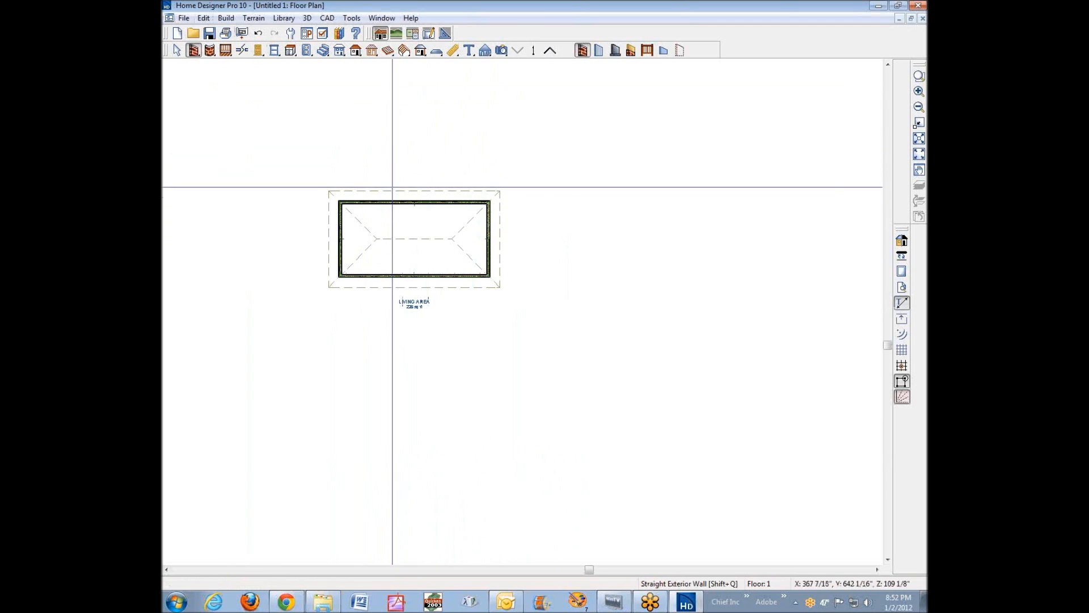
Accept the Build Roof settings with Auto Rebuild Roofs turned off and delete all four roof planes over the room.
double_click(356, 53)
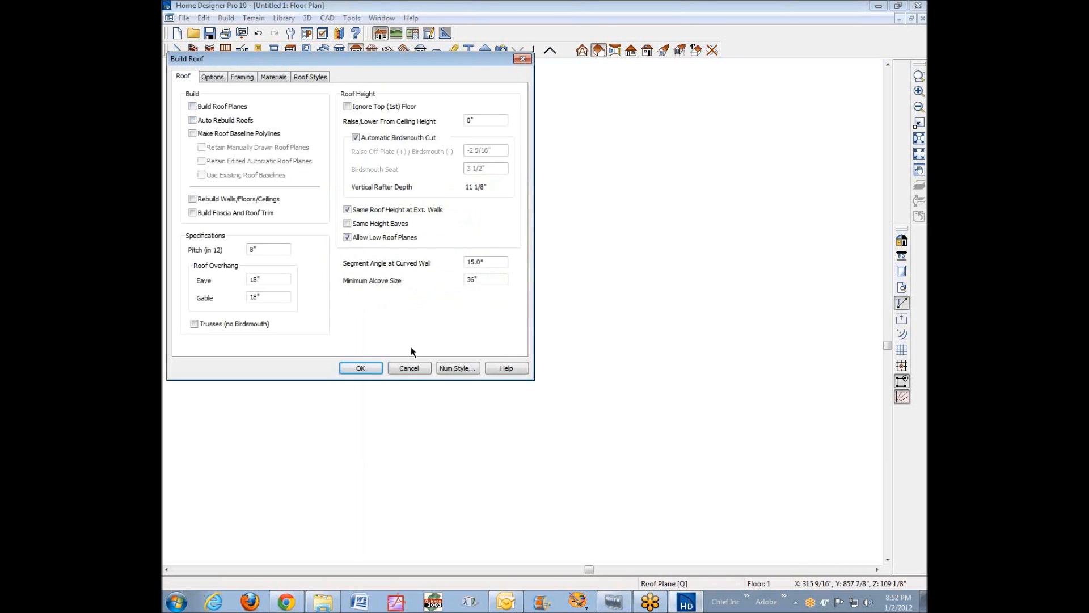
left_click(379, 369)
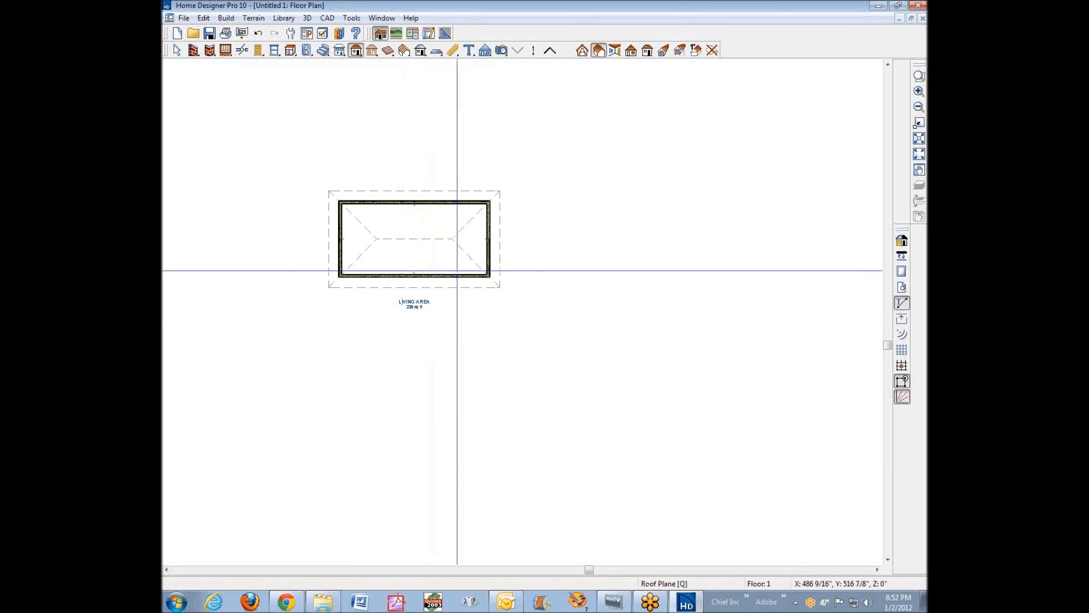
right_click(492, 215)
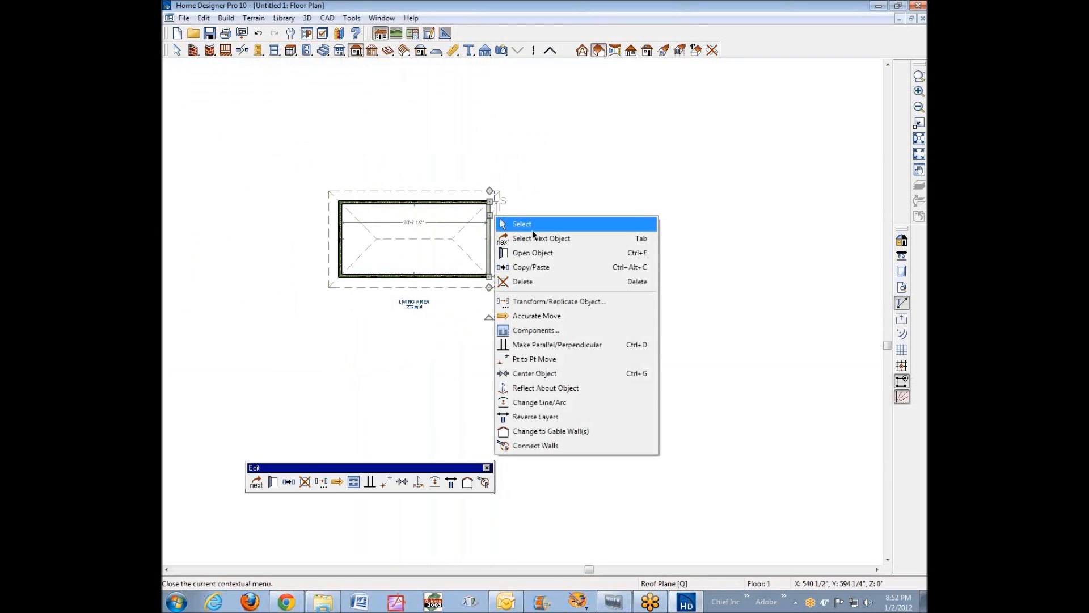
left_click(542, 238)
right_click(500, 219)
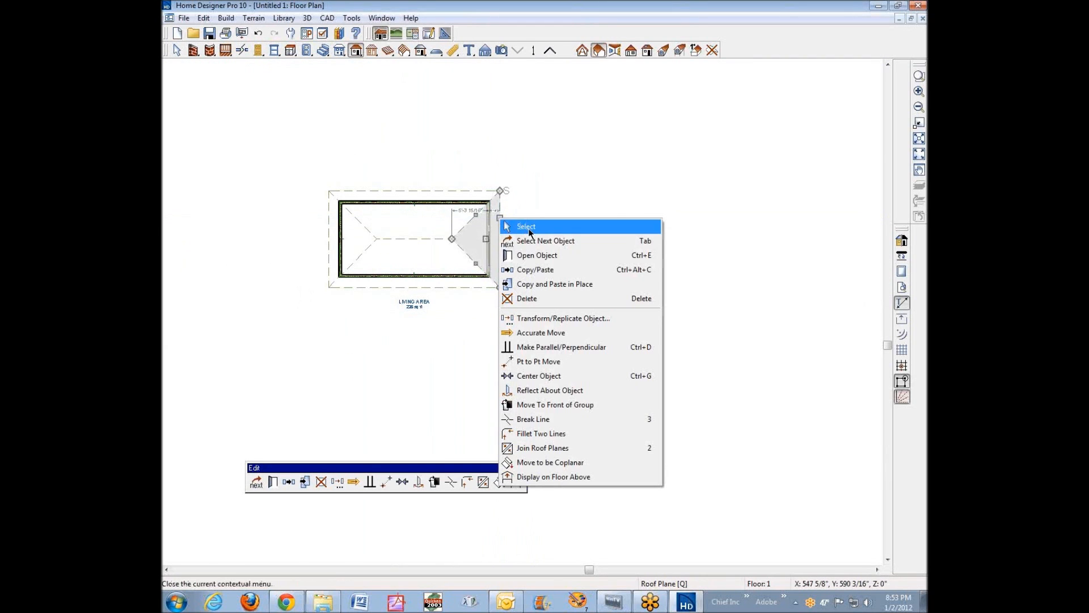
left_click(530, 227)
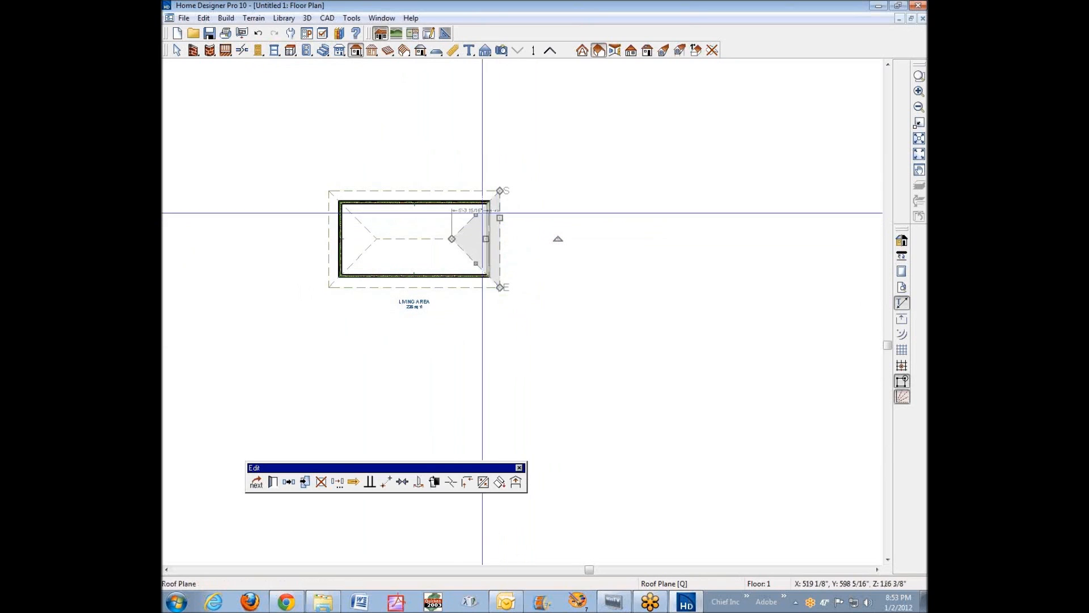
left_click(444, 194, "shift")
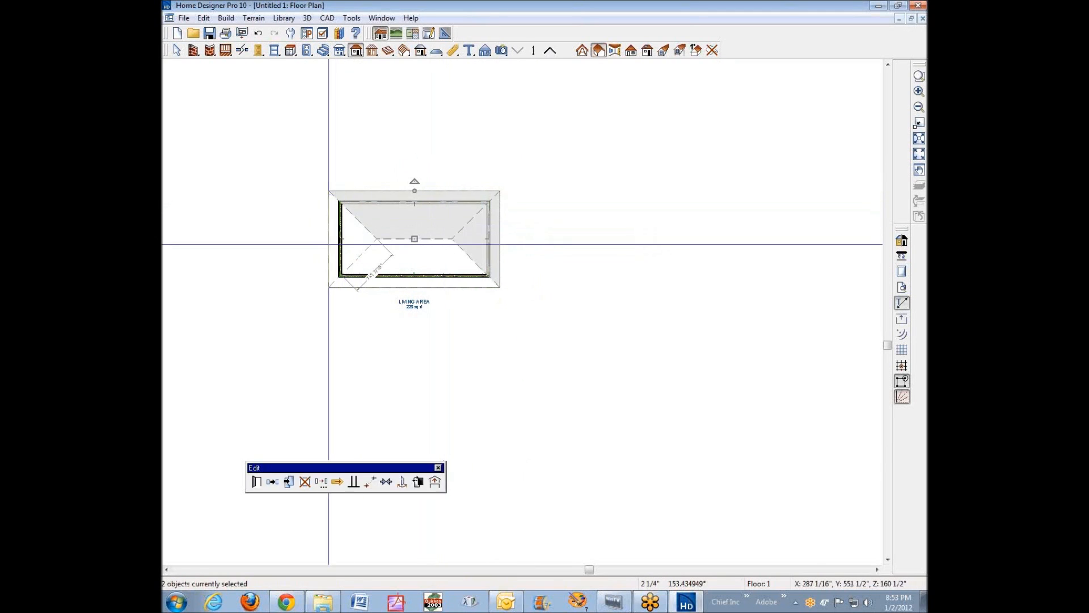
left_click(330, 244, "shift")
left_click(404, 287, "shift")
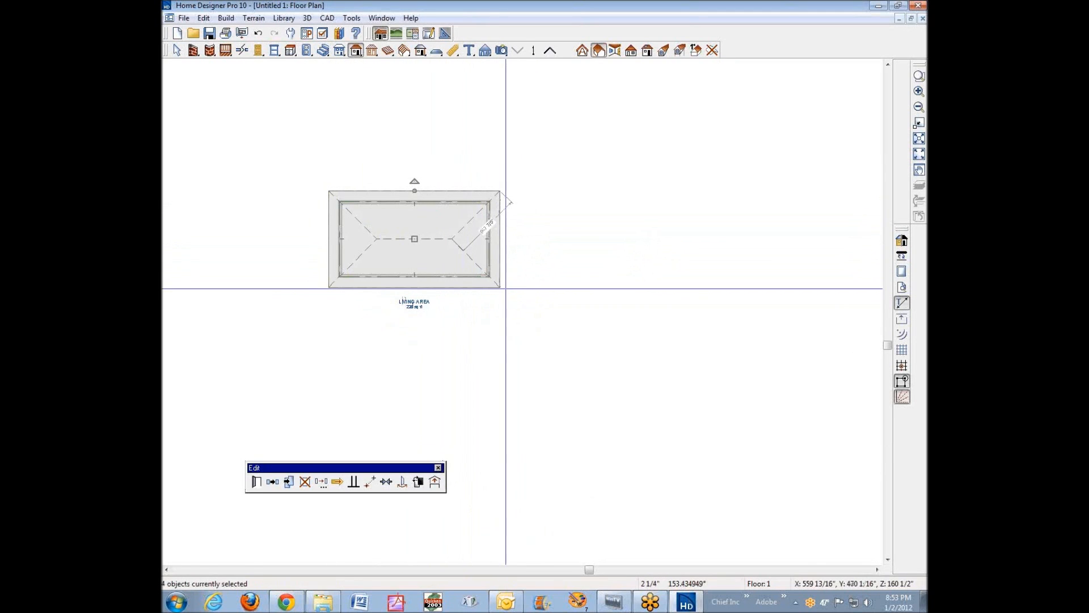
key("Delete")
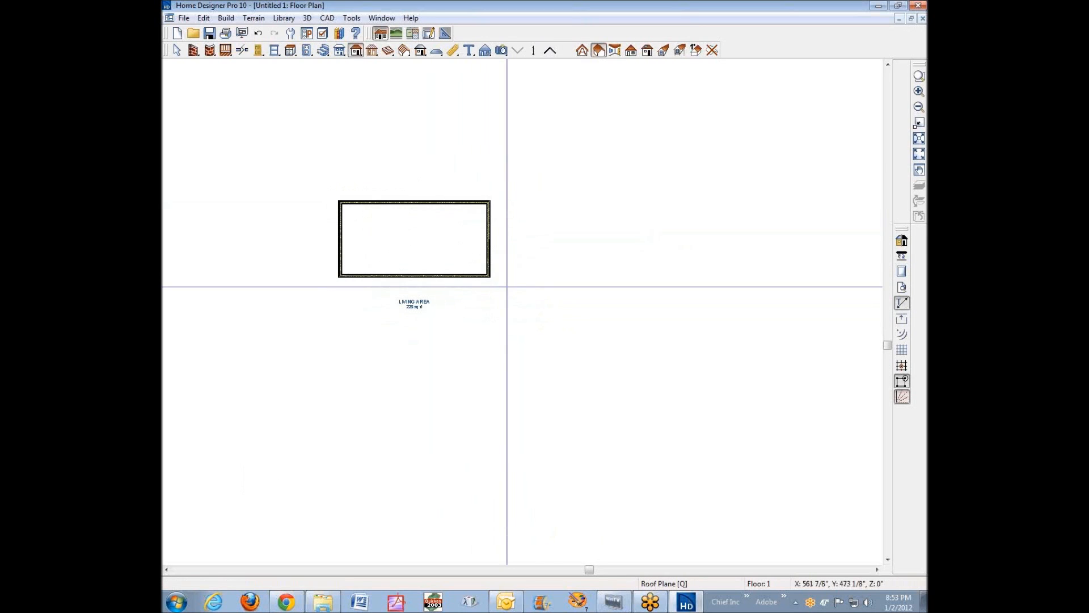
Add manual dimensions along the lower and right walls and examine which wall layer their extension lines meet at the lower-right corner.
left_click(918, 153)
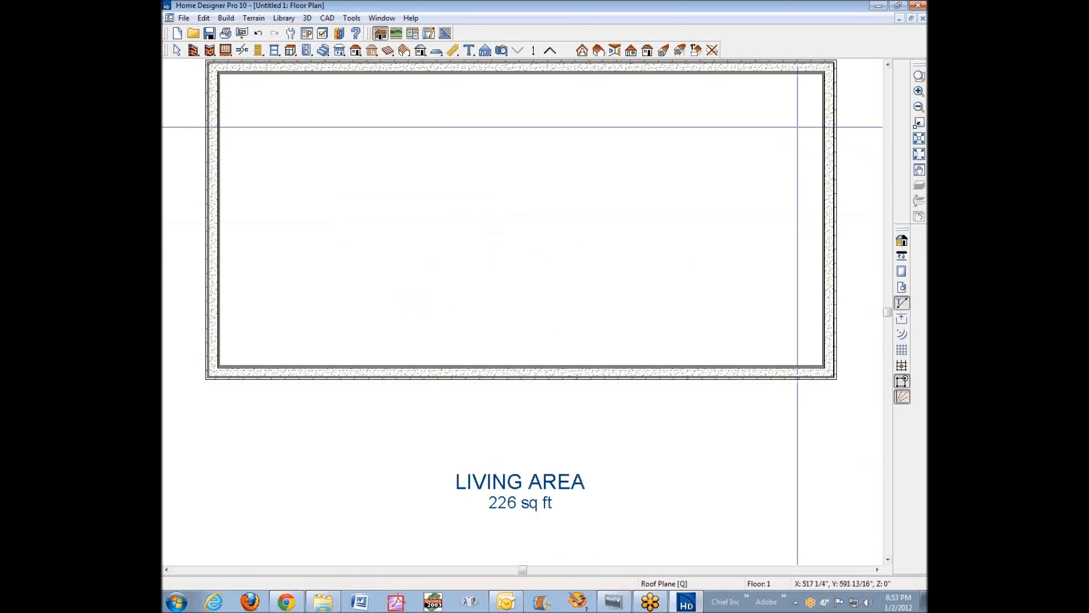
left_click(918, 78)
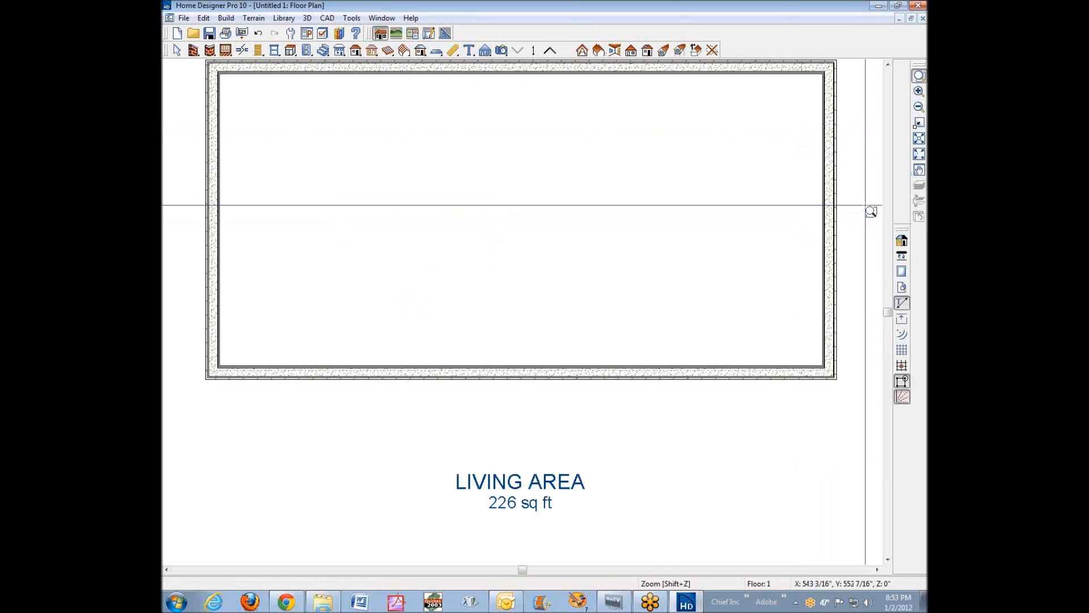
left_click_drag(781, 339, 868, 397)
key("q")
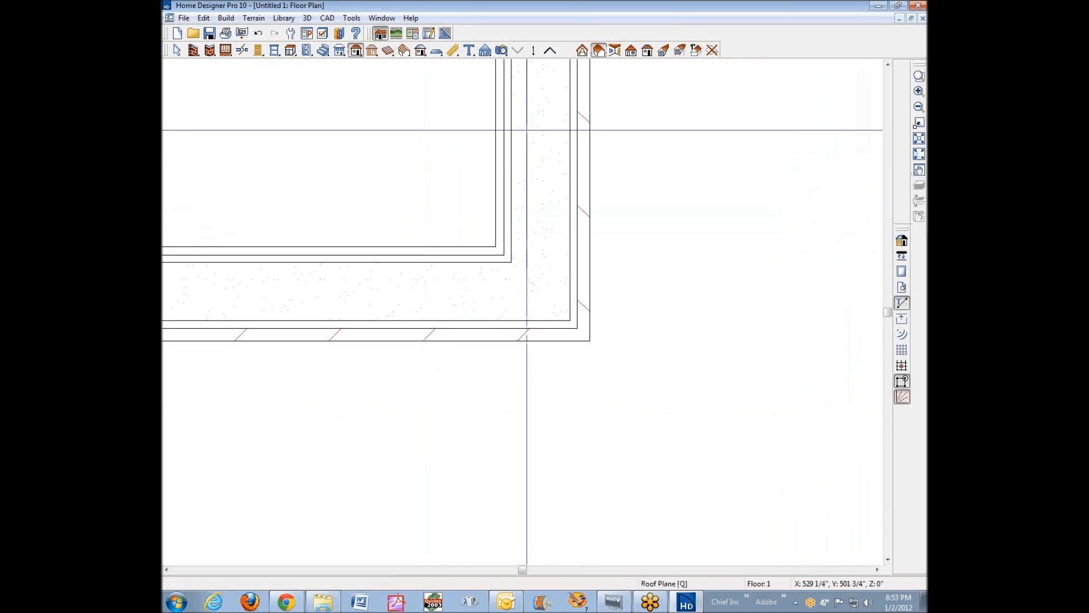
left_click(450, 51)
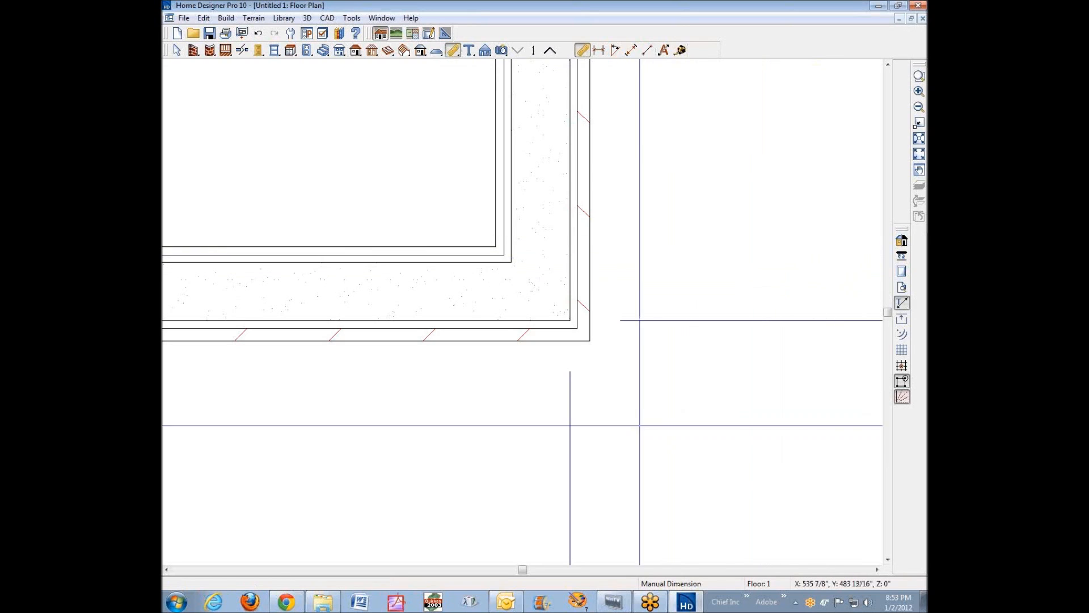
left_click(568, 370)
scroll(569, 370, "down", 7)
left_click_drag(569, 370, 568, 353)
scroll(569, 353, "up", 5)
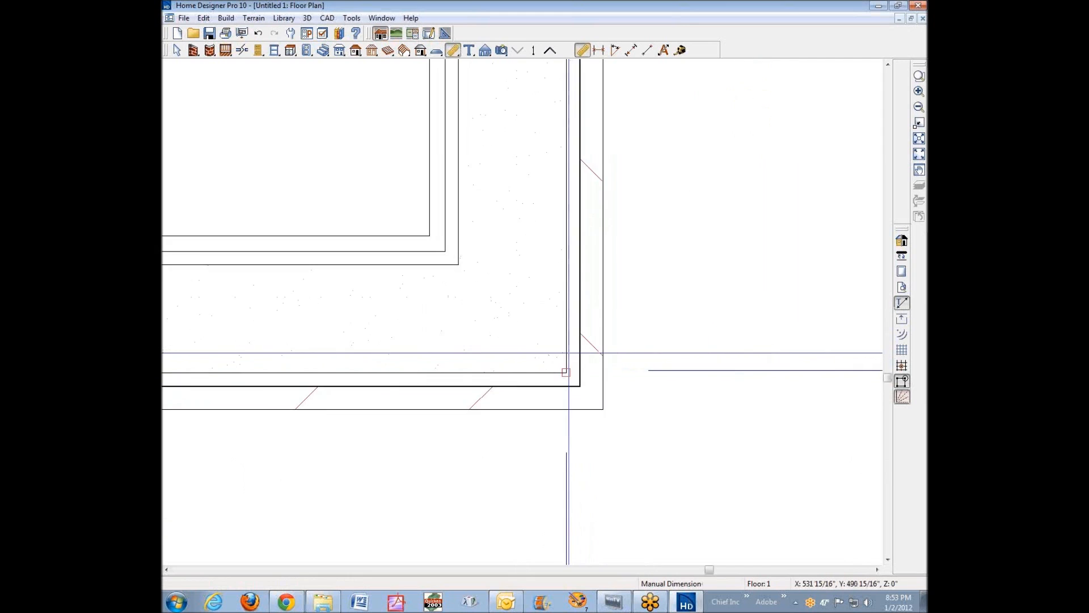
scroll(562, 344, "down", 5)
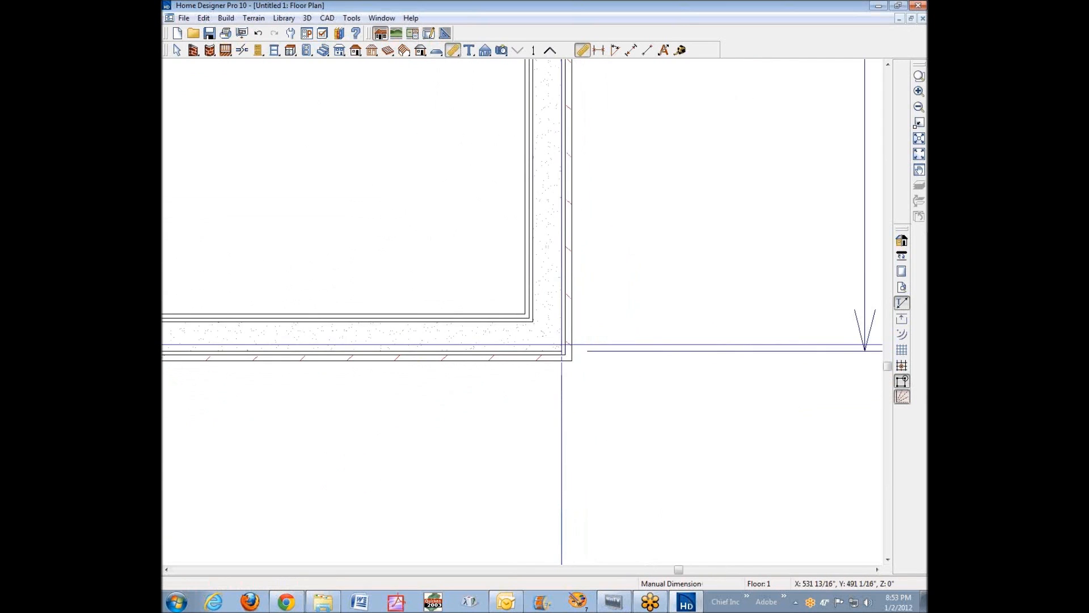
Open the SIP wall type definition from the right exterior wall's specification.
left_click(554, 218)
right_click(555, 222)
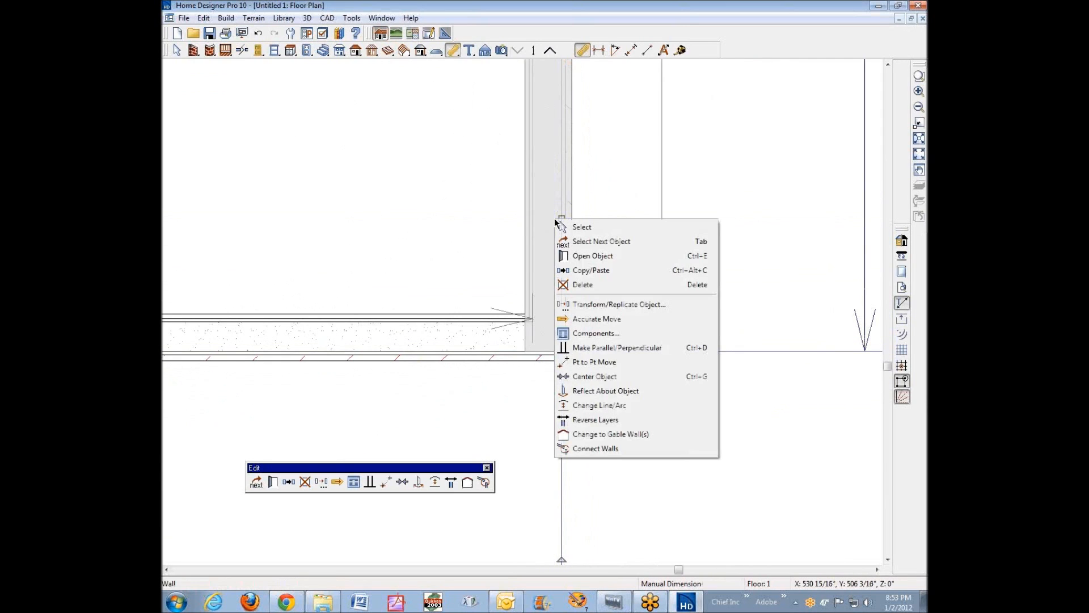
left_click(644, 259)
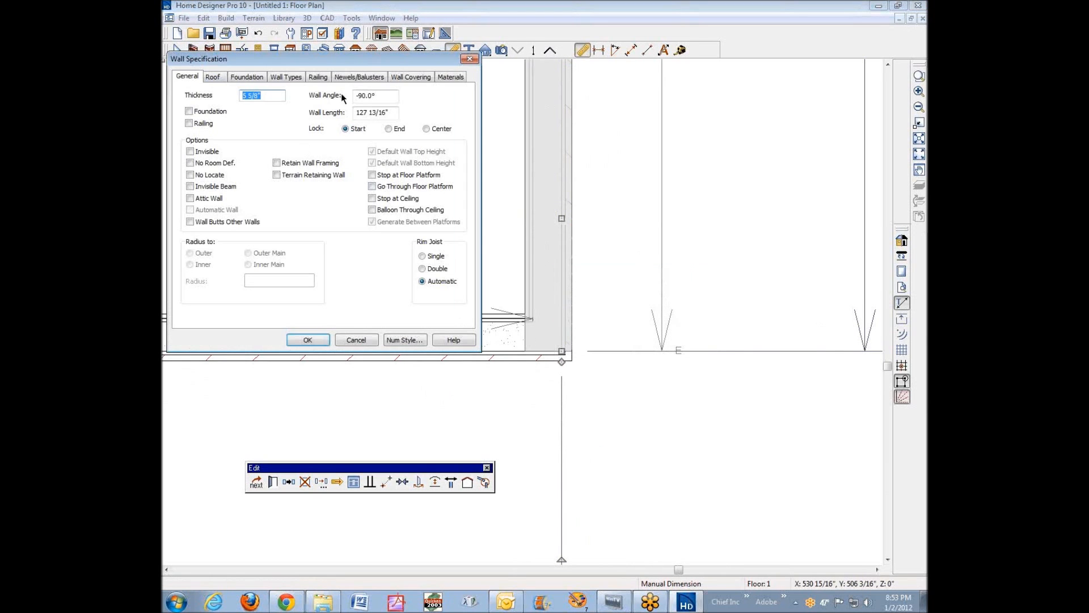
left_click(294, 80)
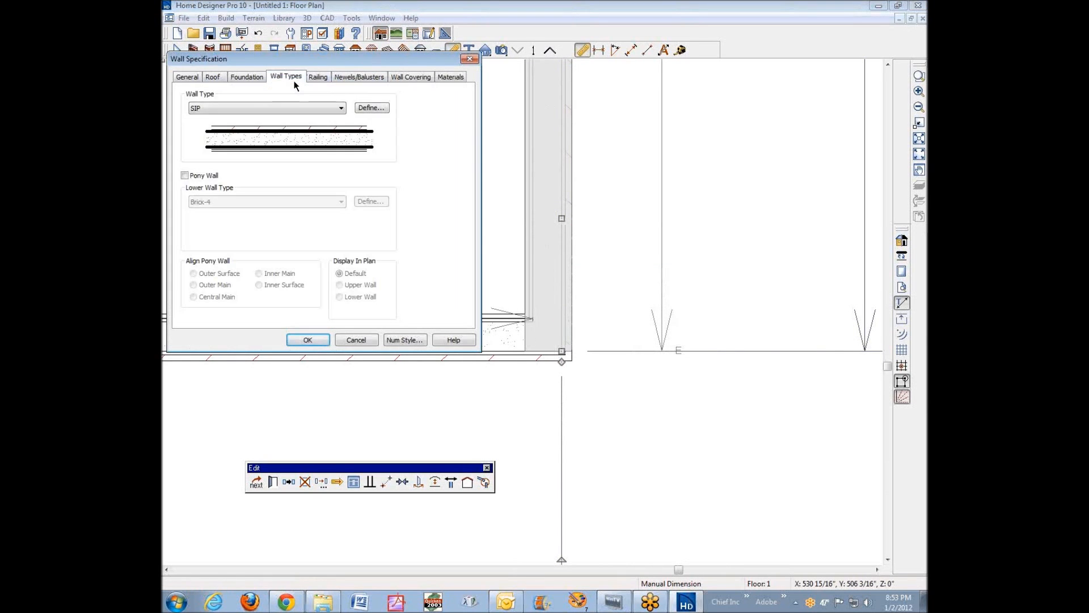
left_click(372, 107)
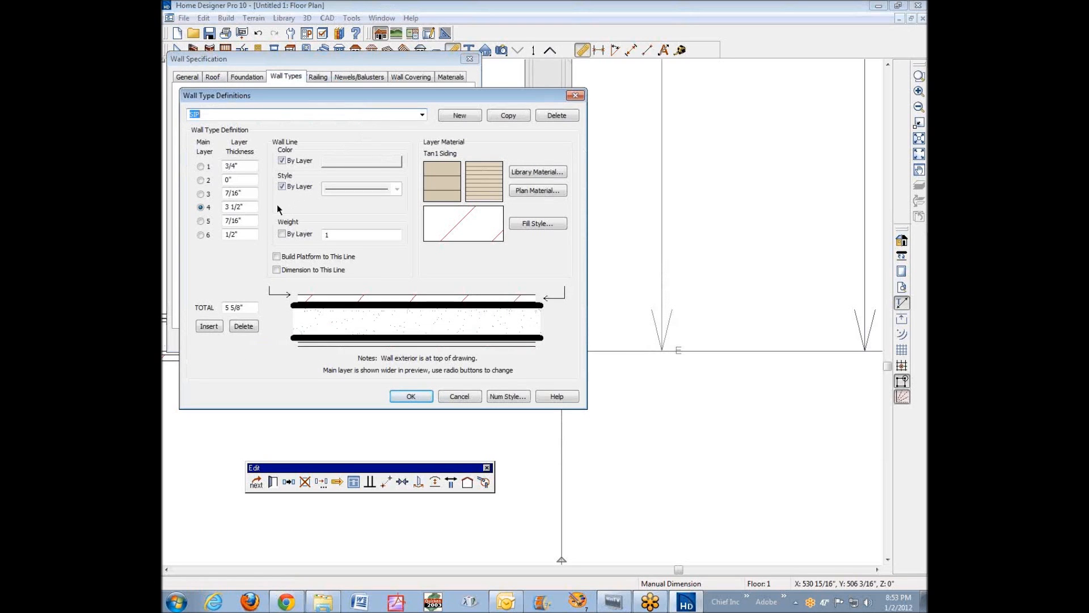
Examine the thickness, material and dimension line setting of each SIP layer: siding, OSB, insulation foam and drywall.
left_click(228, 208)
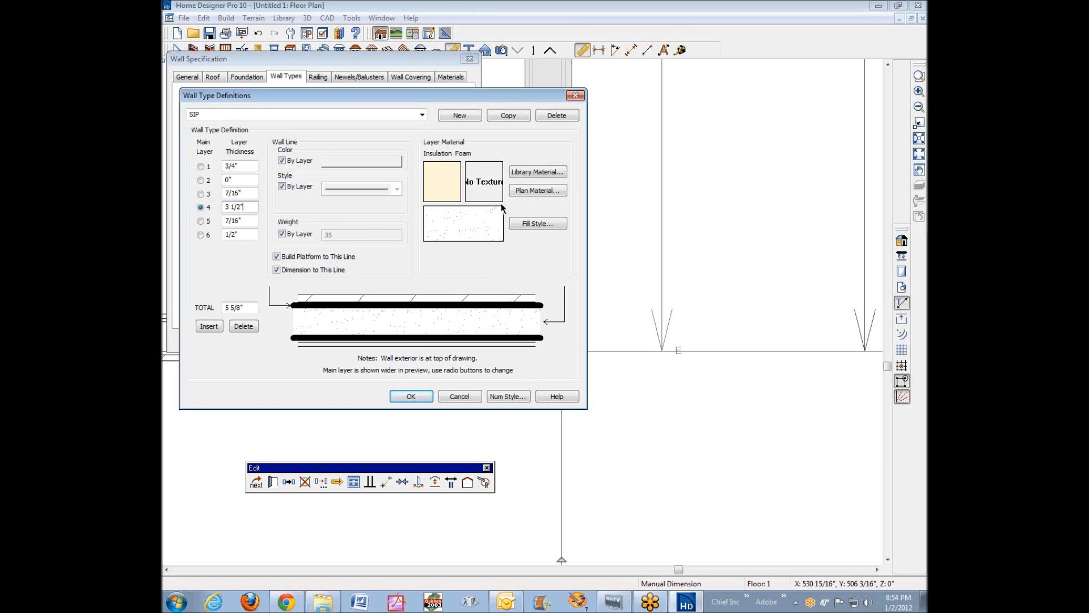
left_click(376, 298)
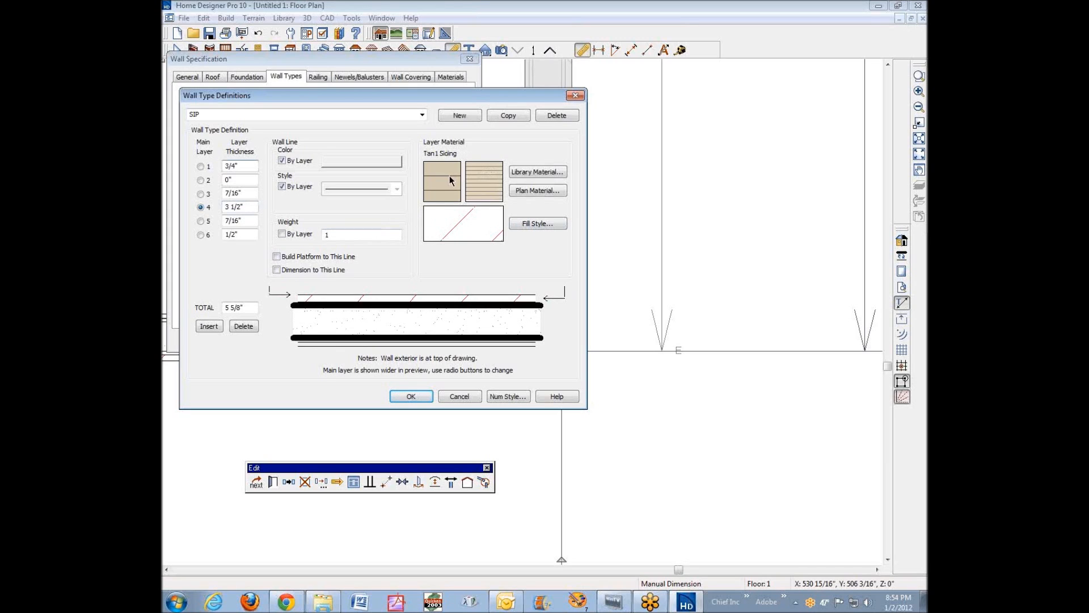
left_click(313, 305)
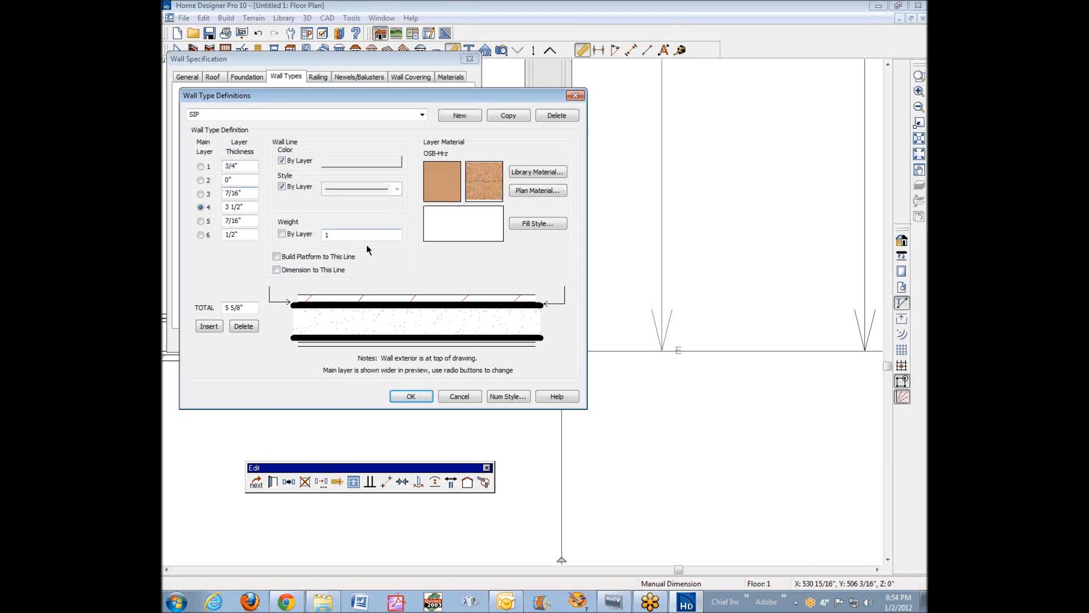
left_click(326, 325)
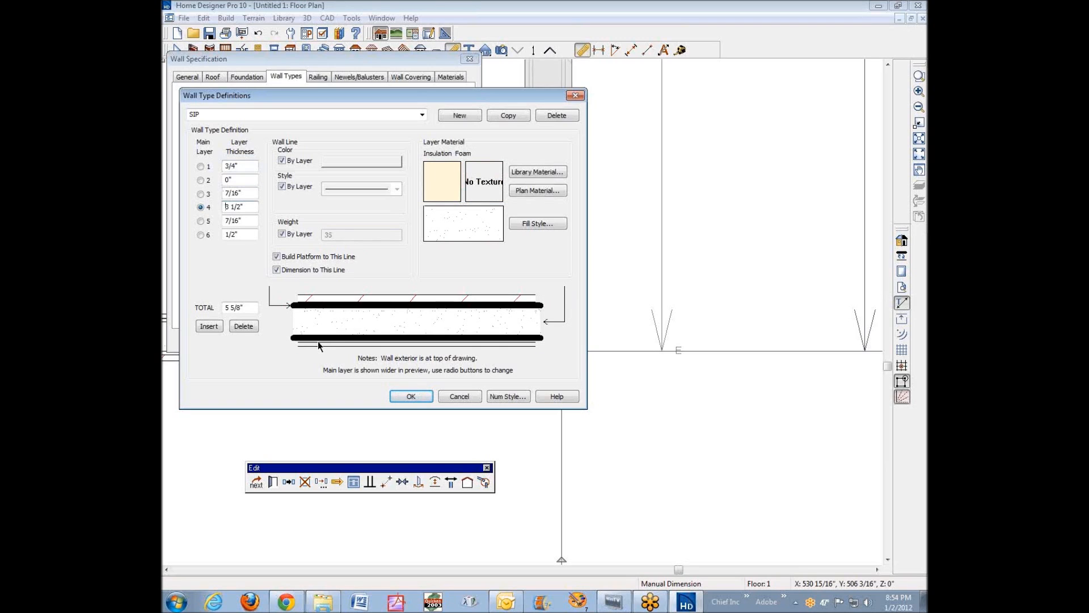
left_click(318, 344)
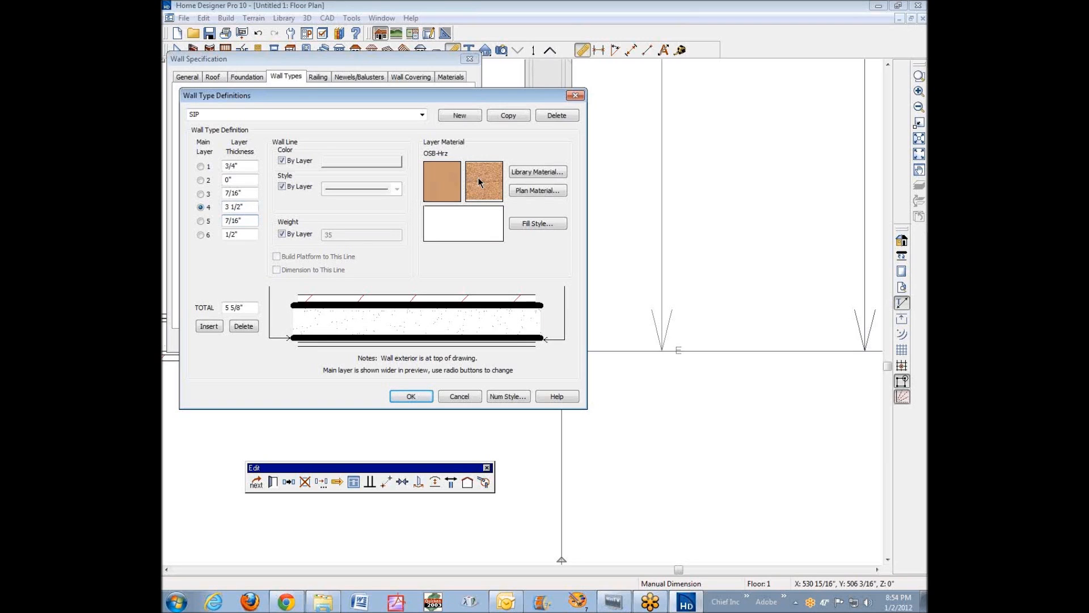
left_click(335, 343)
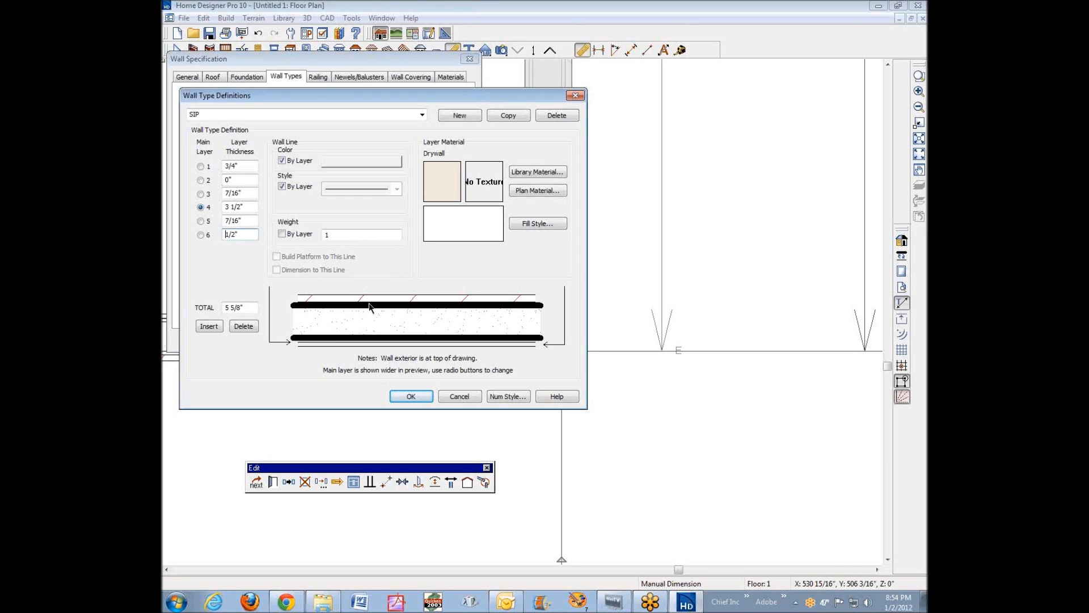
left_click(361, 322)
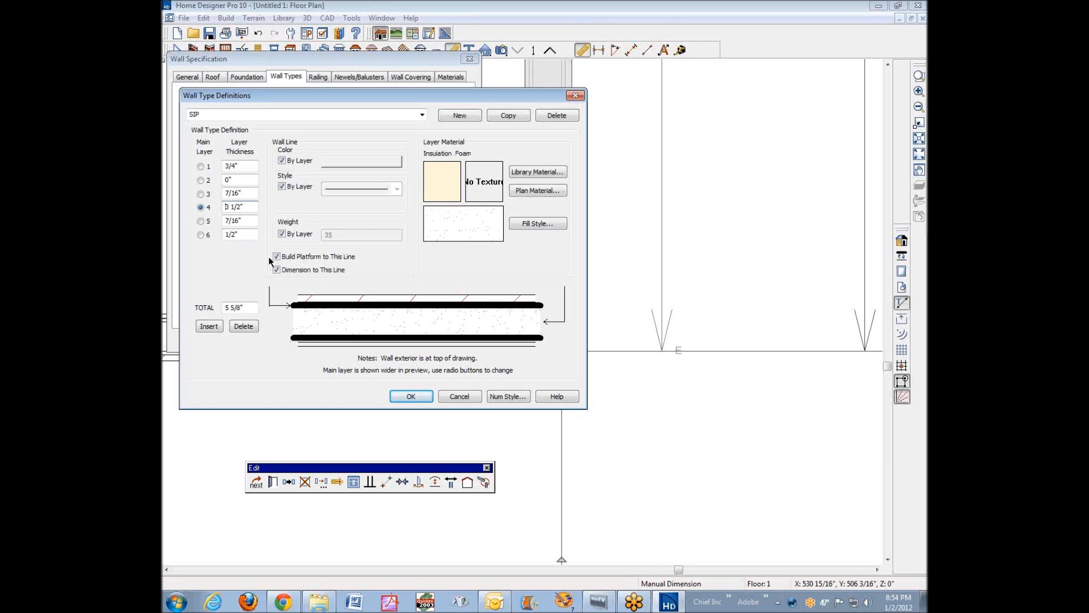
left_click(241, 221)
left_click(243, 192)
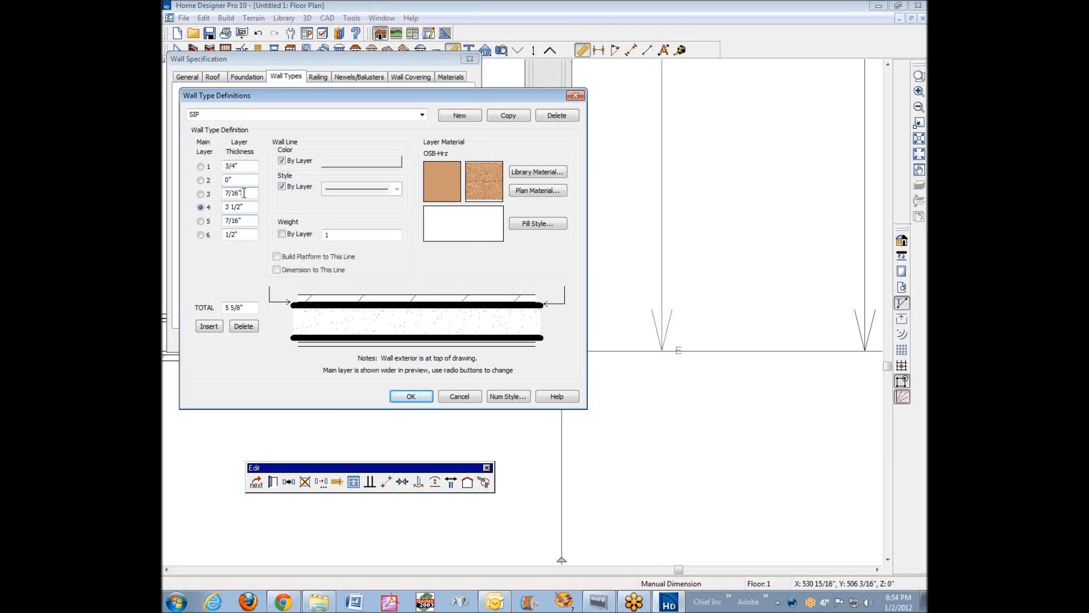
left_click(243, 220)
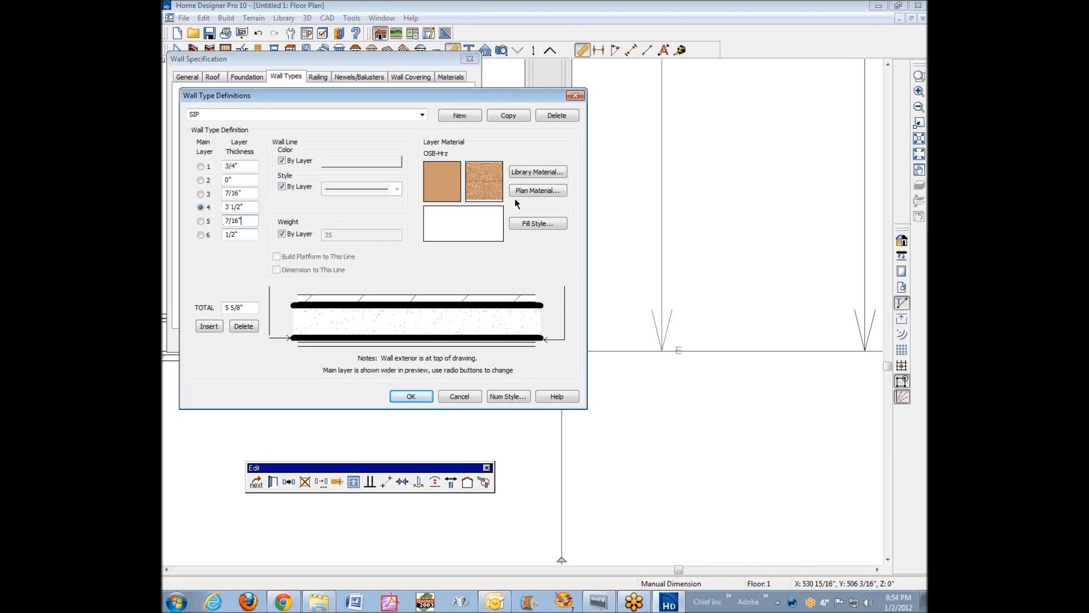
left_click(246, 193)
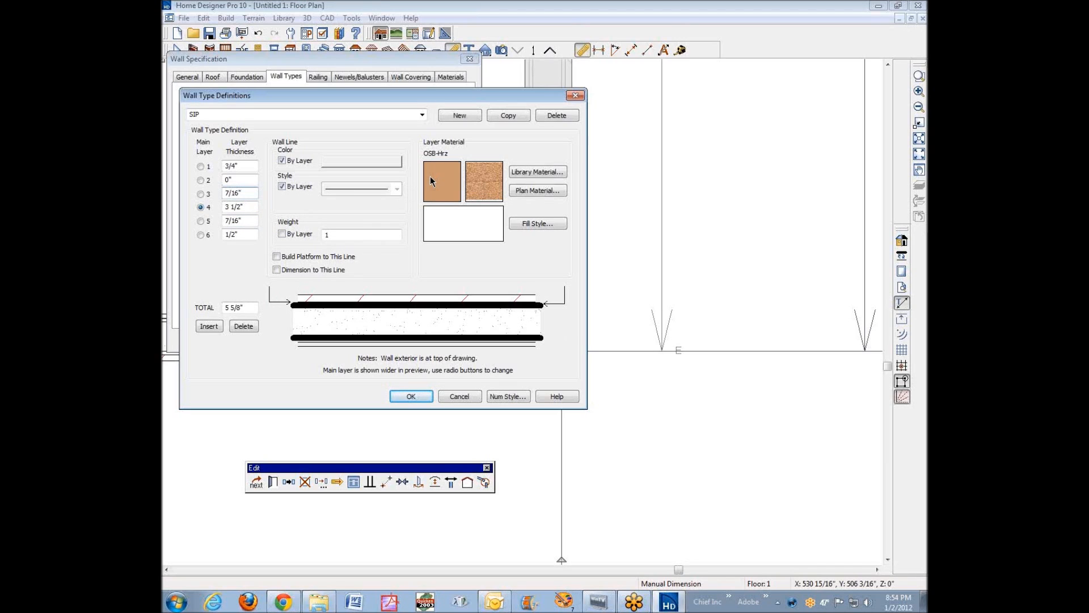
left_click(333, 325)
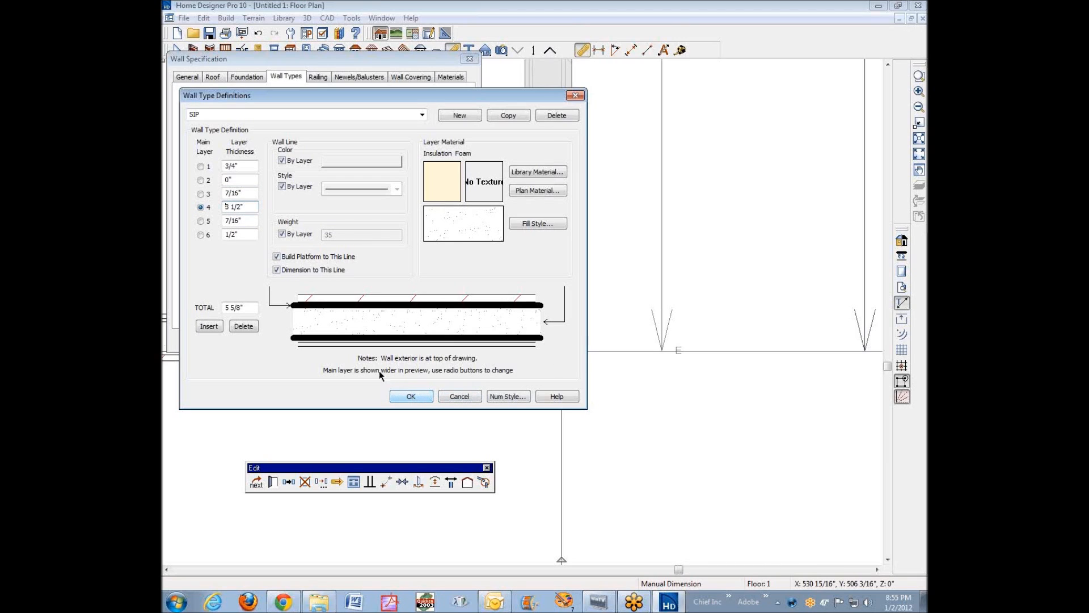
Make layer 1, the 3/4" Tan1 Siding, the main layer of the SIP wall type and apply it to the existing walls.
left_click(318, 302)
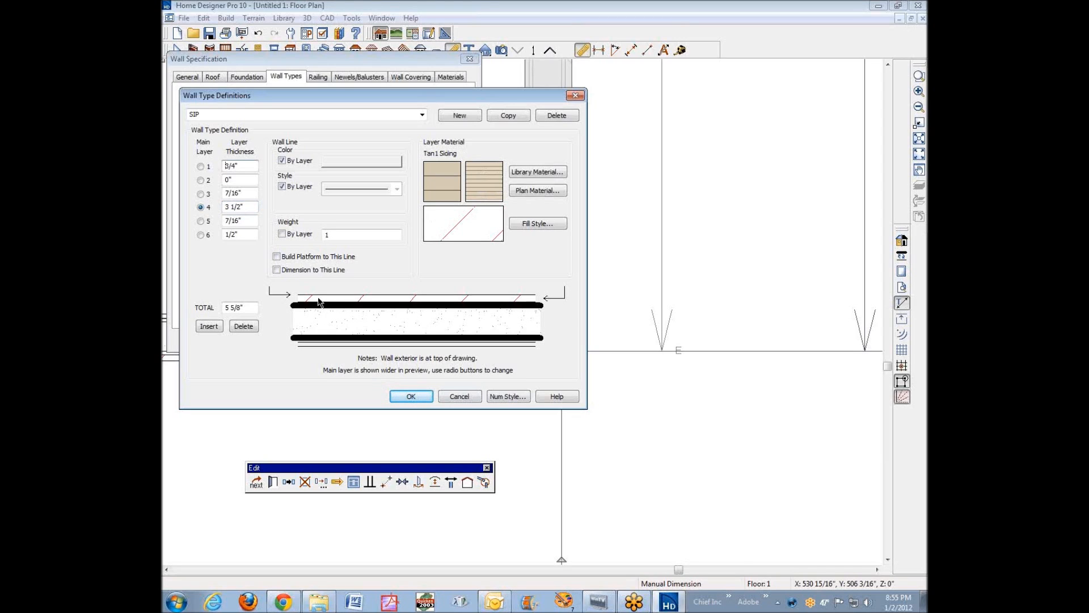
left_click(202, 166)
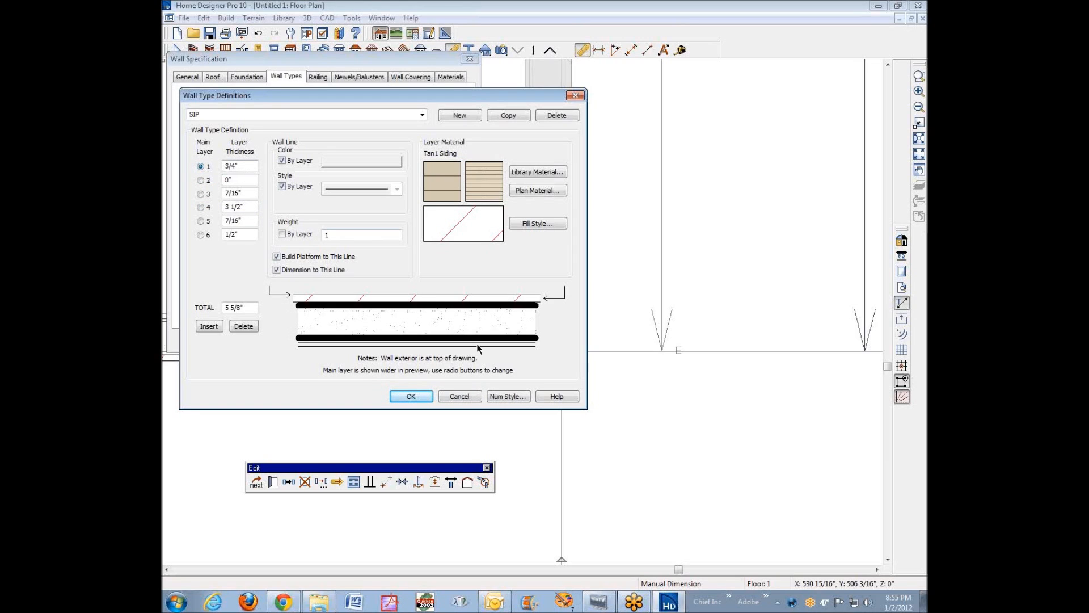
left_click(410, 396)
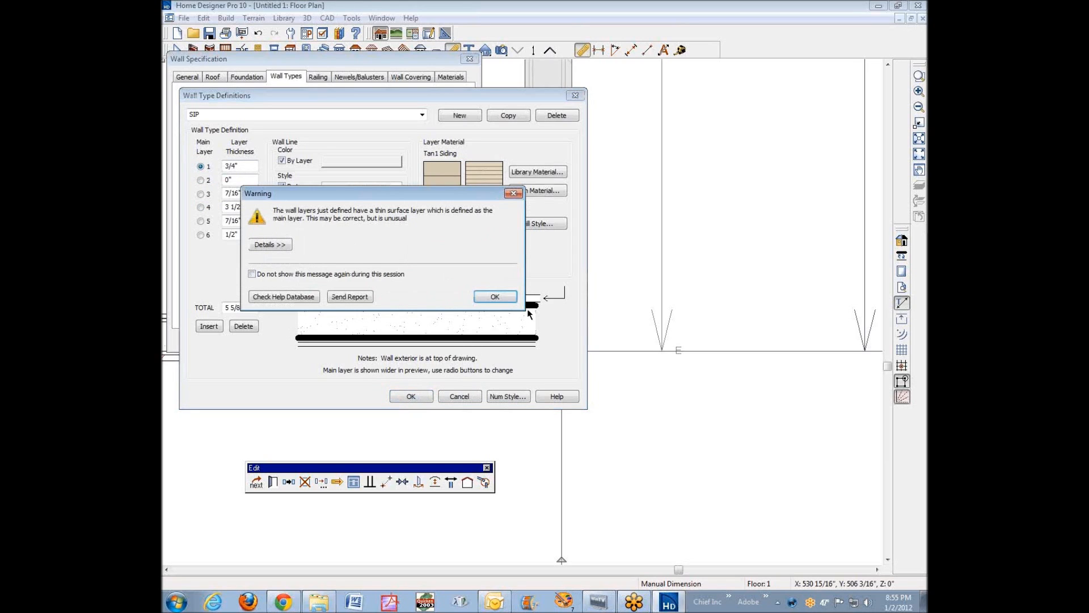
left_click(509, 298)
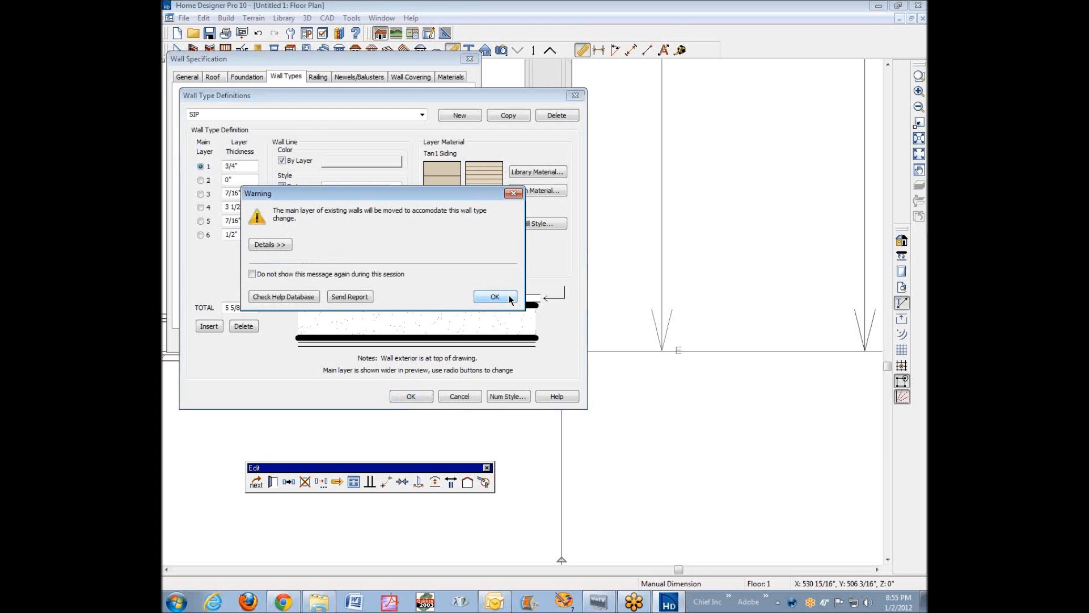
left_click(509, 298)
left_click(308, 338)
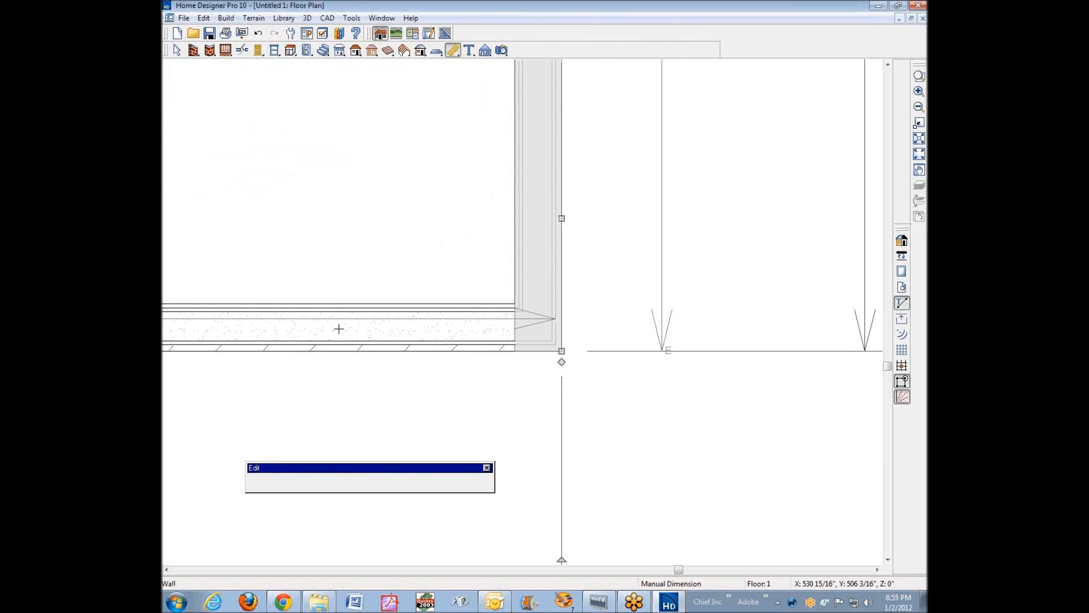
Draw two straight interior walls enclosing the room's lower-right corner and examine how they join the lower exterior wall's layers.
left_click(635, 234)
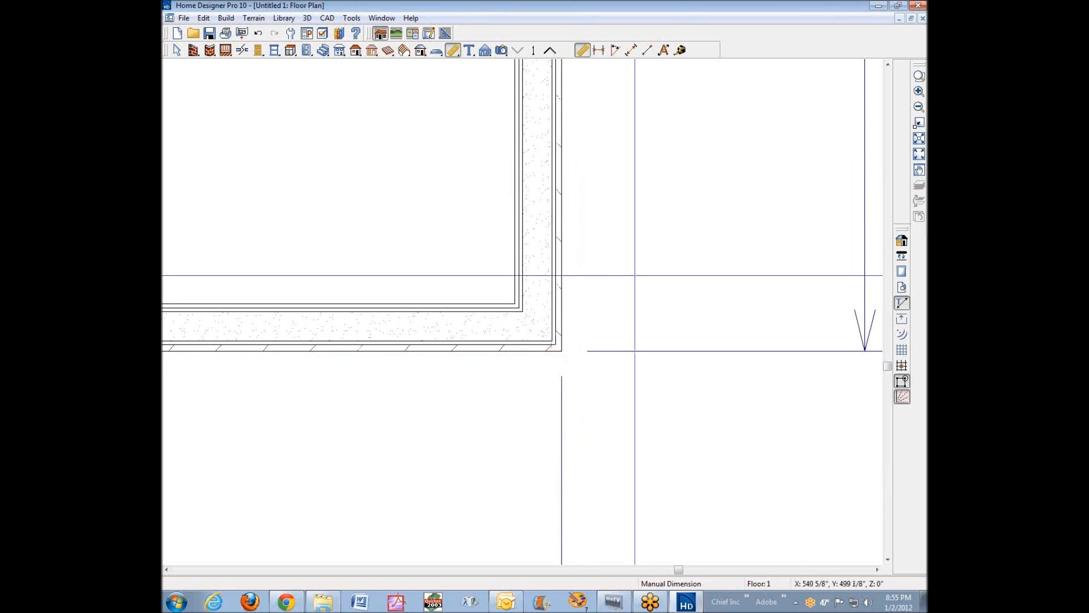
scroll(635, 275, "down", 5)
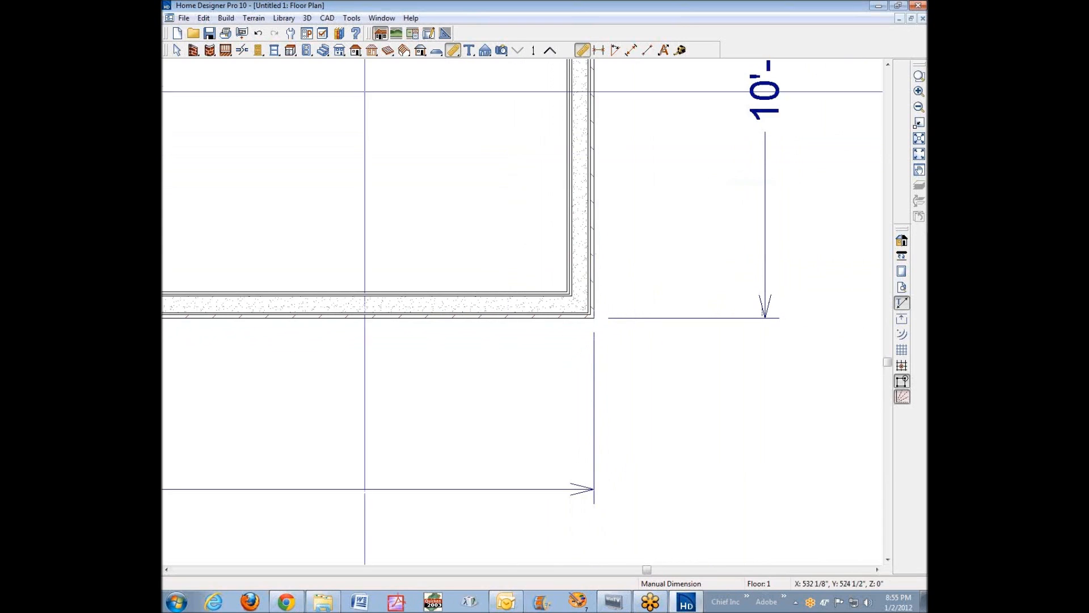
left_click(193, 49)
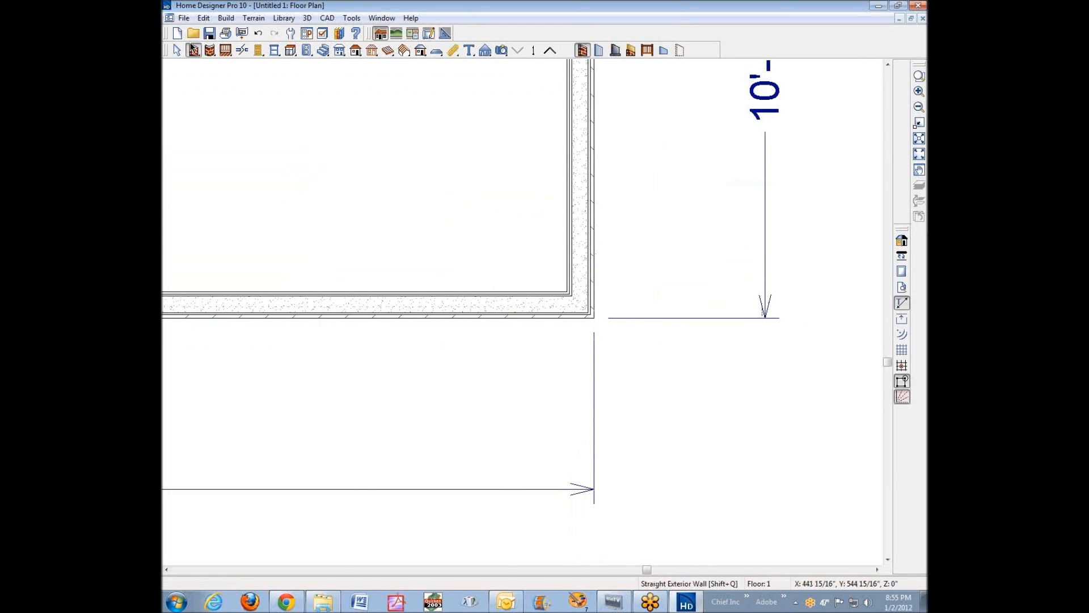
left_click(595, 51)
mouse_move(575, 188)
left_mouse_down()
mouse_move(399, 193)
mouse_move(429, 210)
mouse_move(428, 236)
mouse_move(391, 311)
mouse_move(421, 321)
left_mouse_up()
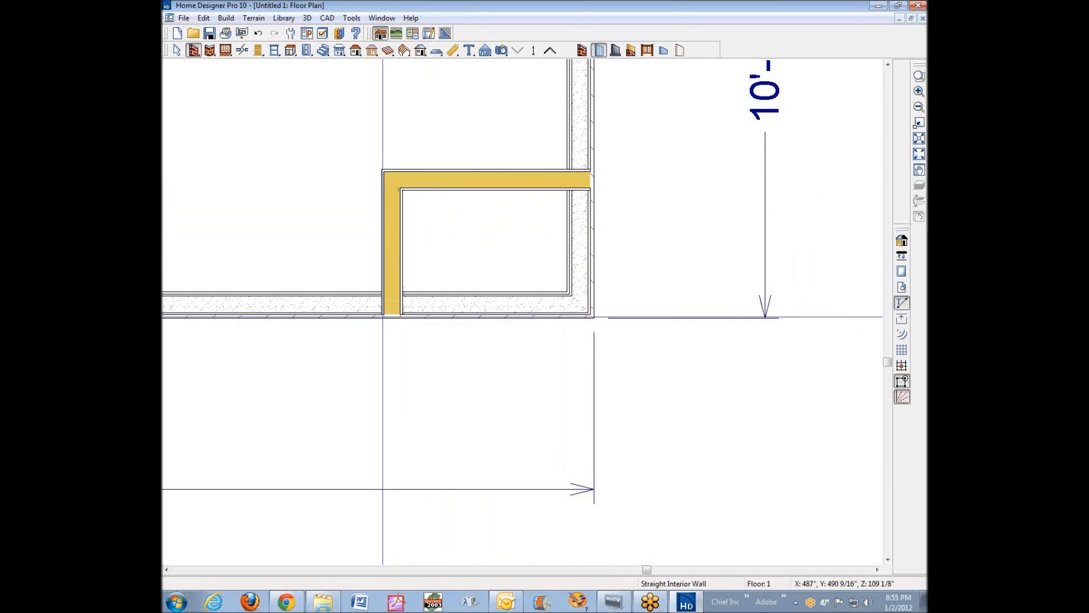
scroll(382, 318, "up", 5)
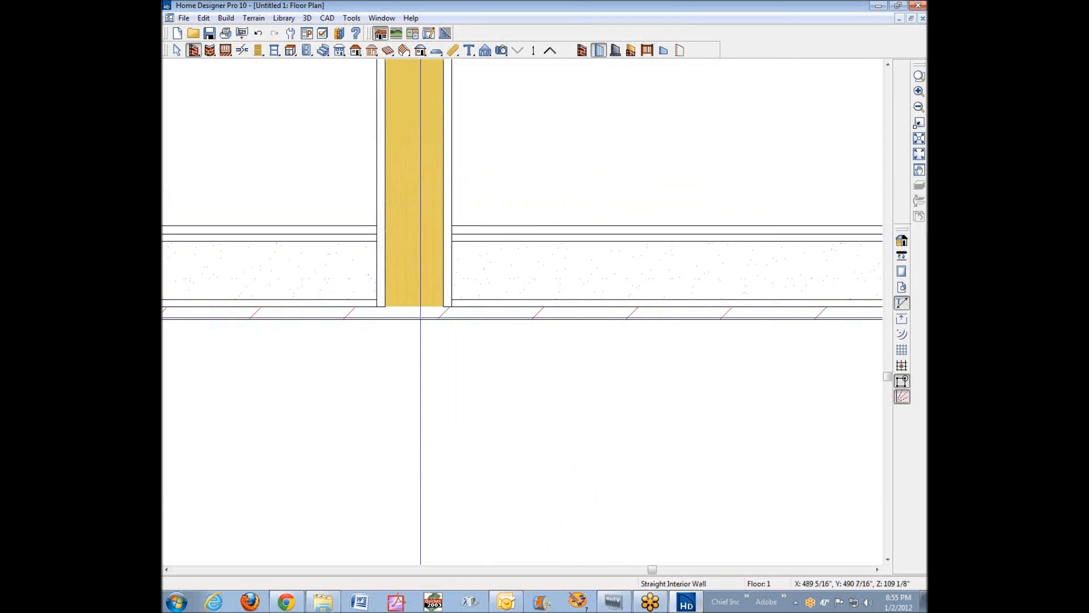
scroll(420, 318, "down", 5)
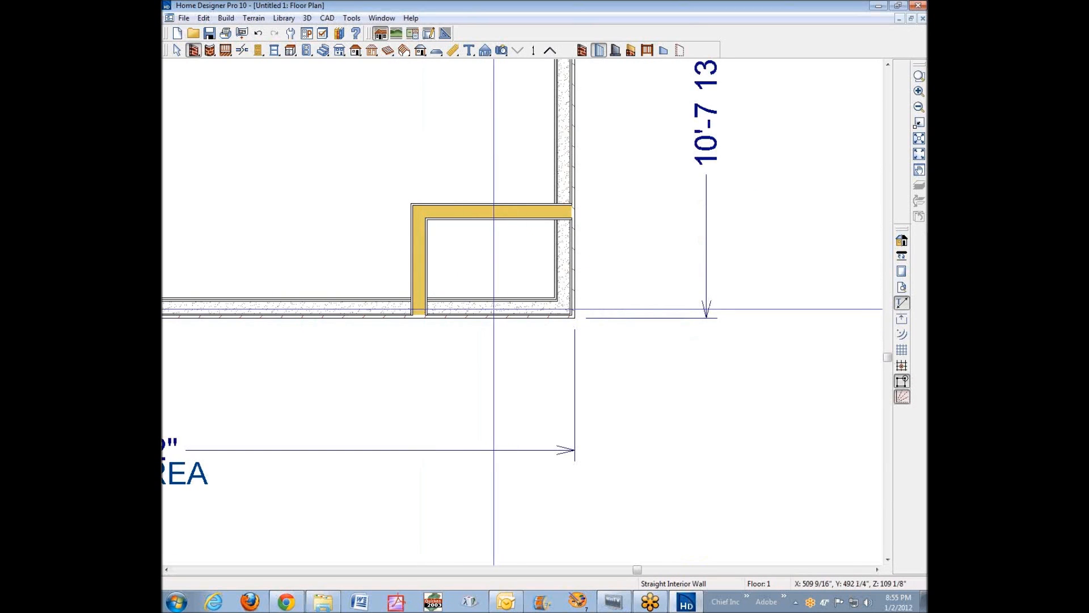
Set the SIP wall type's main layer to layer 4, the 3 1/2" insulation foam, and examine the interior wall's junction with the right wall.
right_click(494, 310)
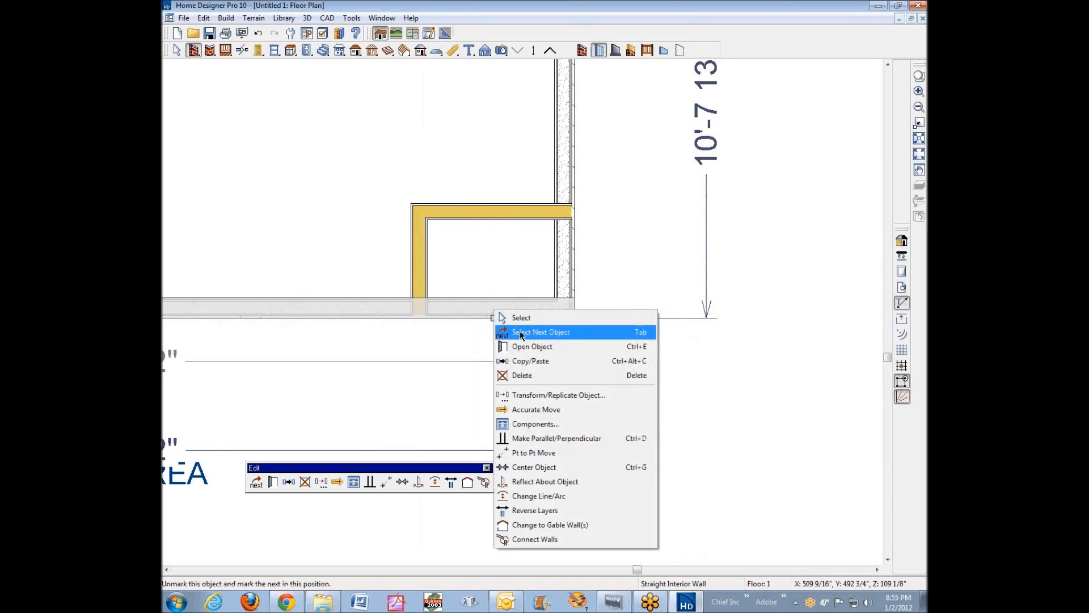
left_click(525, 345)
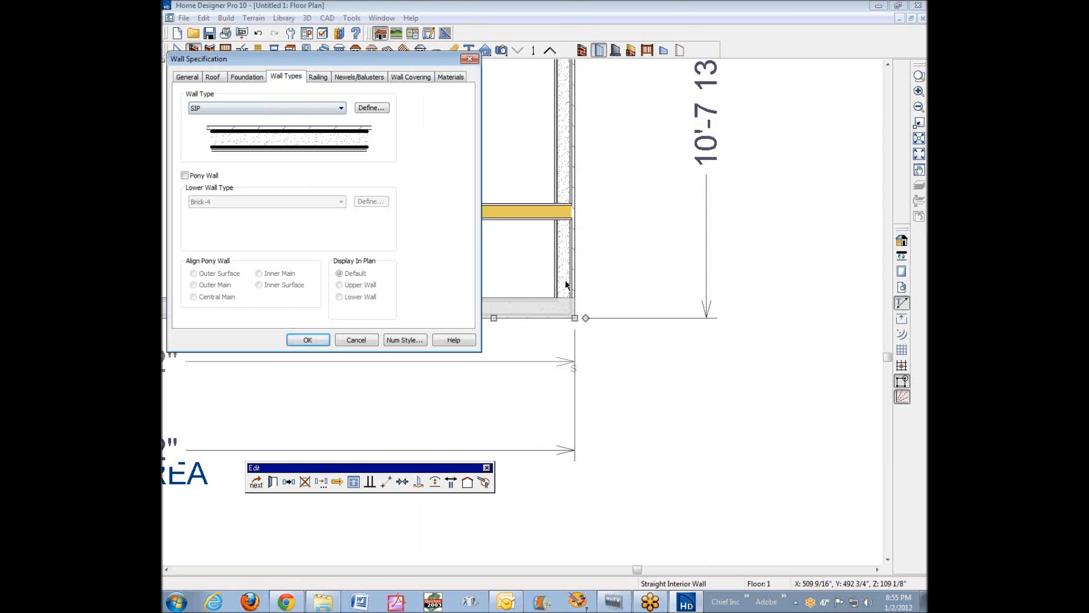
left_click(379, 108)
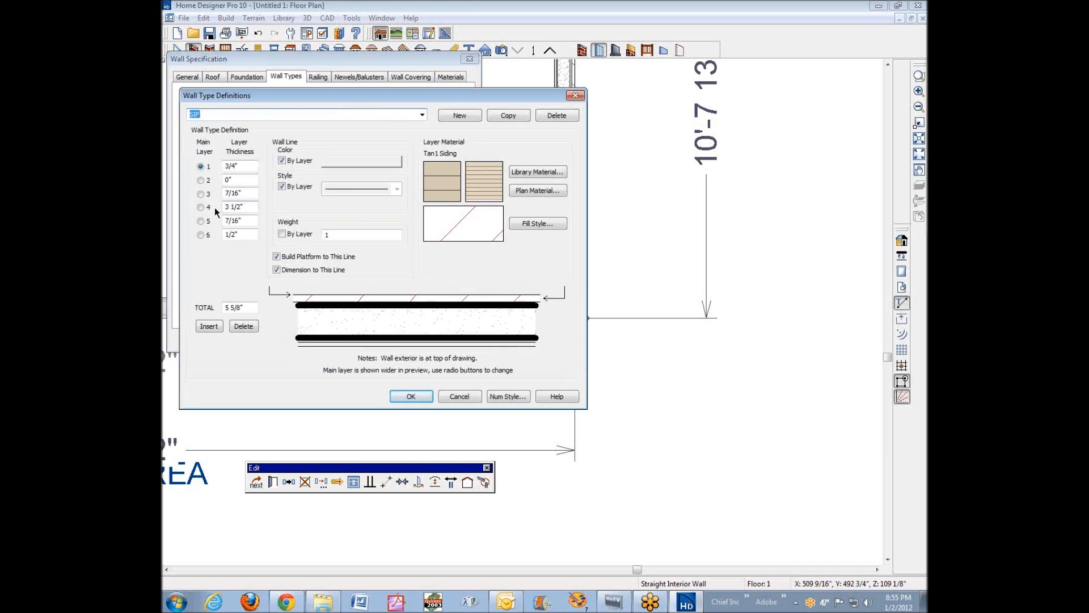
left_click(201, 207)
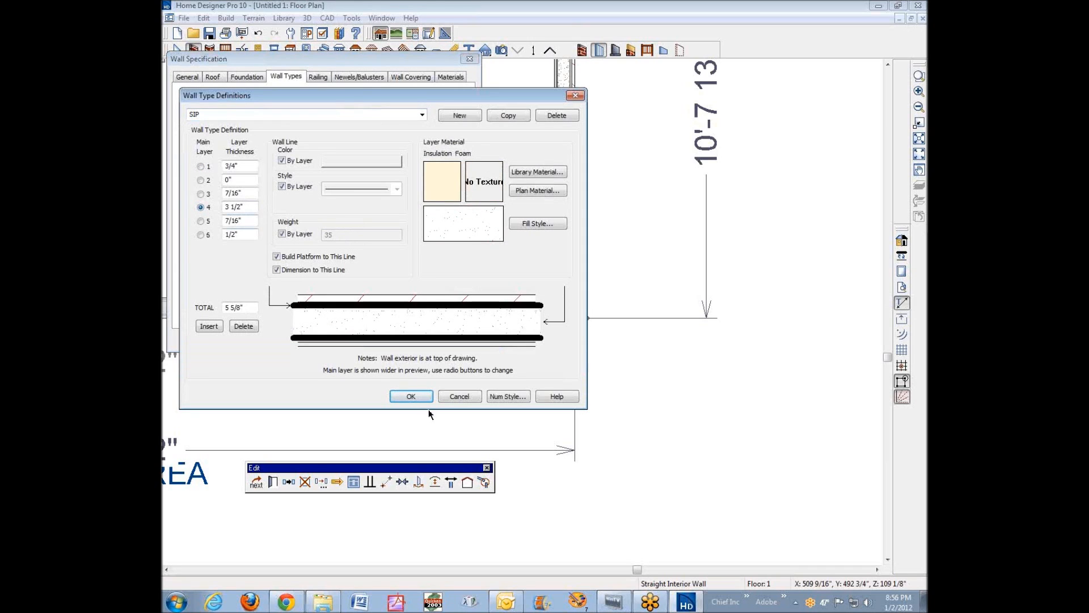
left_click(396, 396)
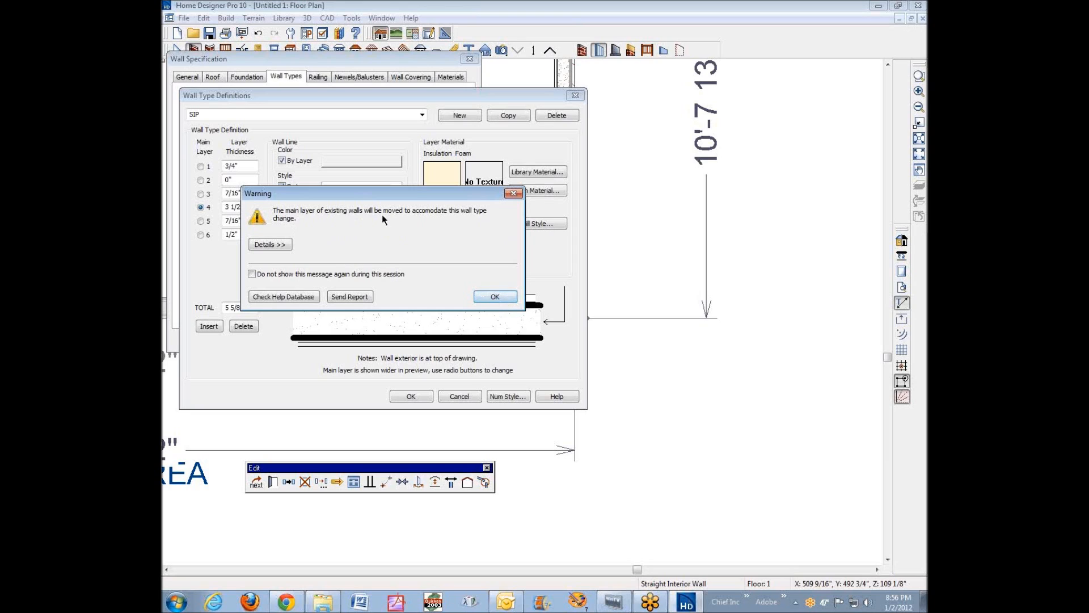
left_click(494, 297)
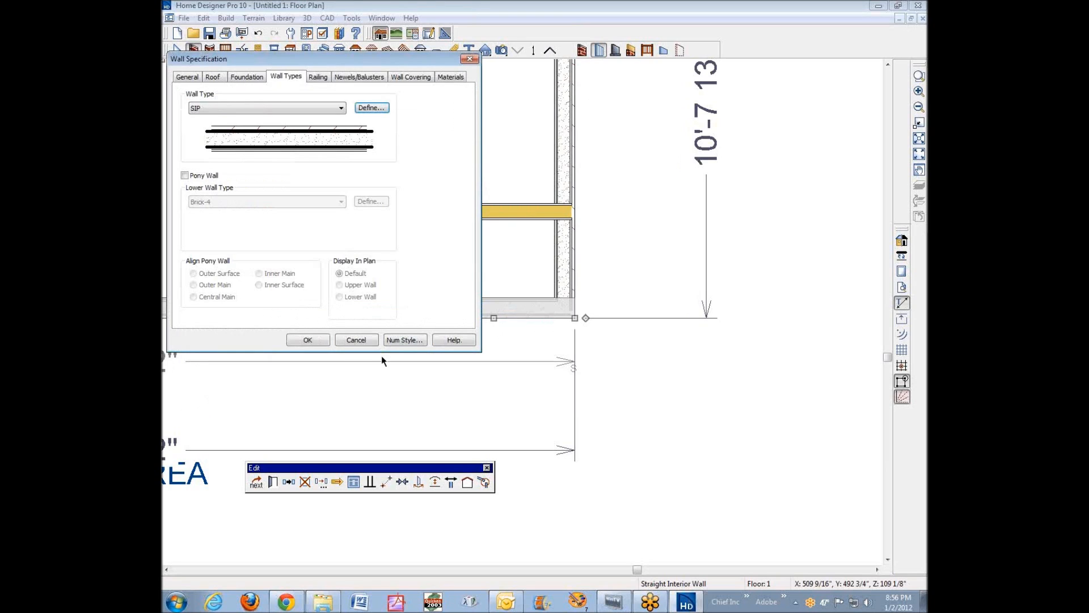
left_click(305, 337)
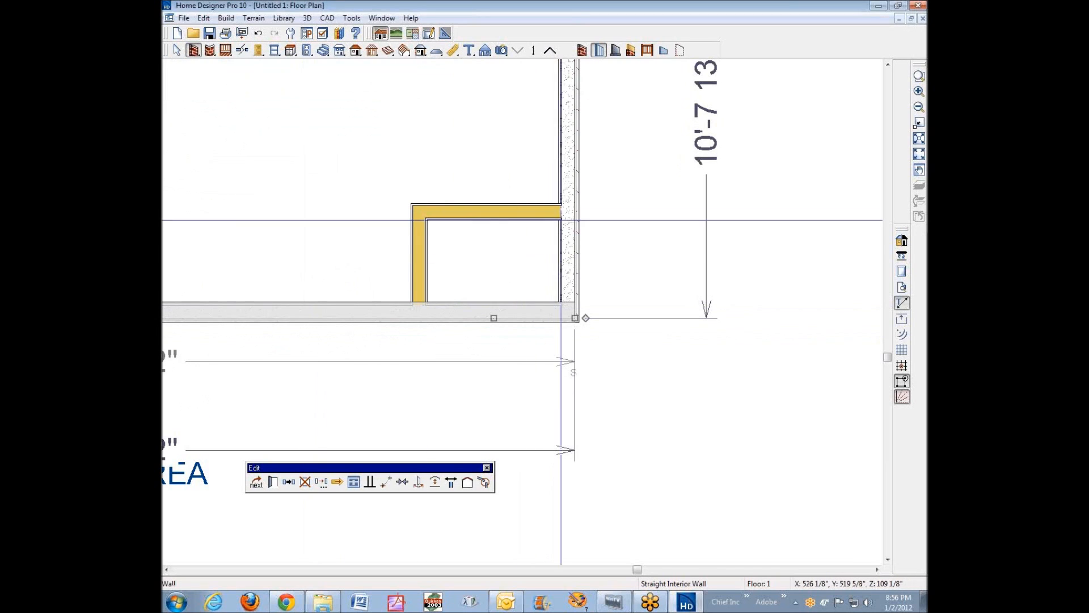
scroll(562, 224, "up", 2)
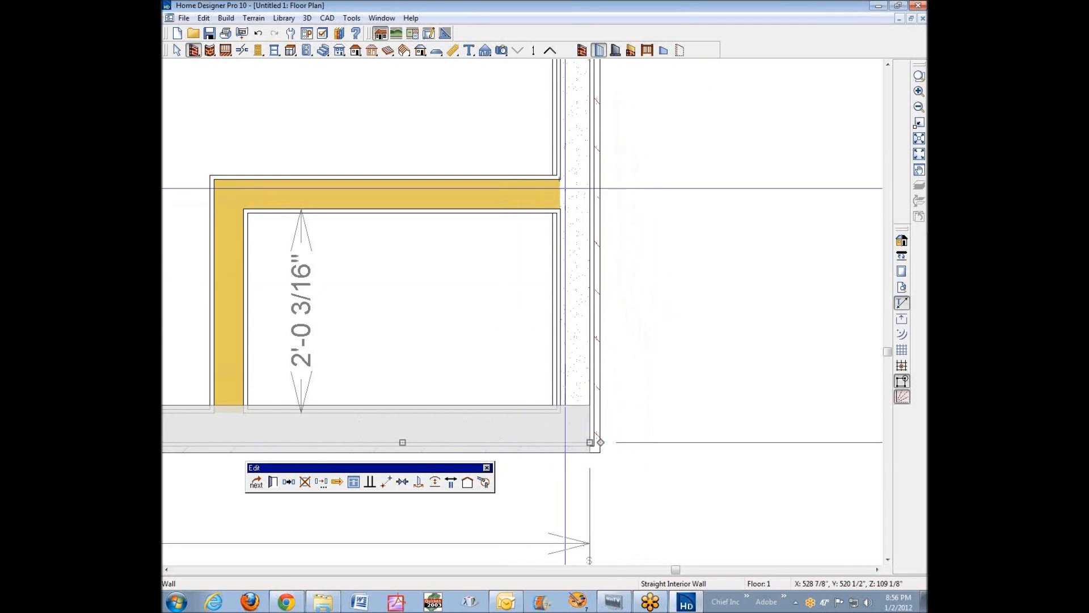
scroll(565, 187, "up", 3)
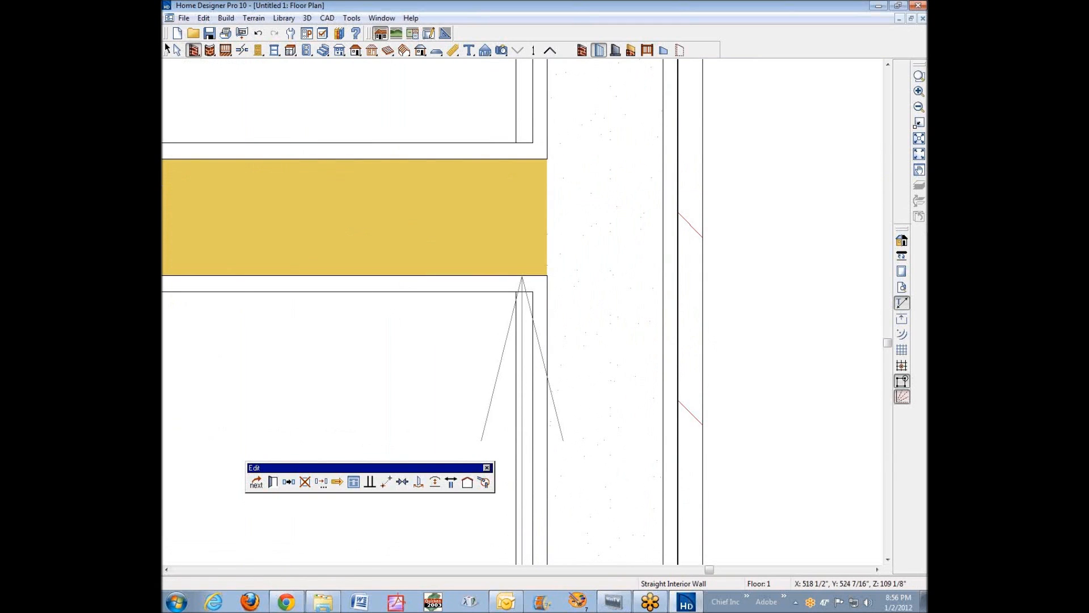
left_click(176, 51)
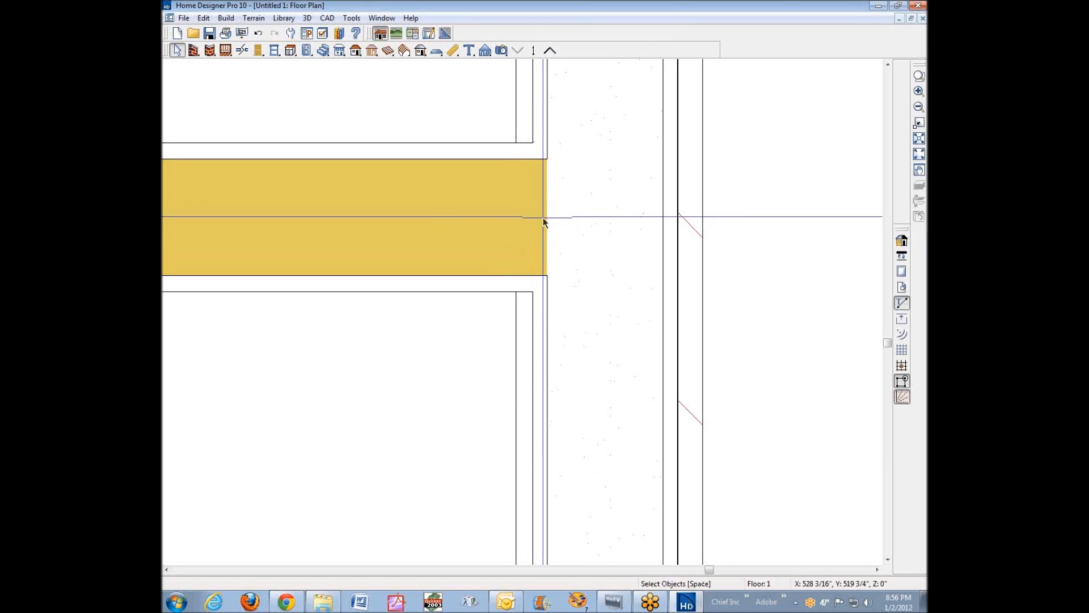
scroll(543, 217, "down", 5)
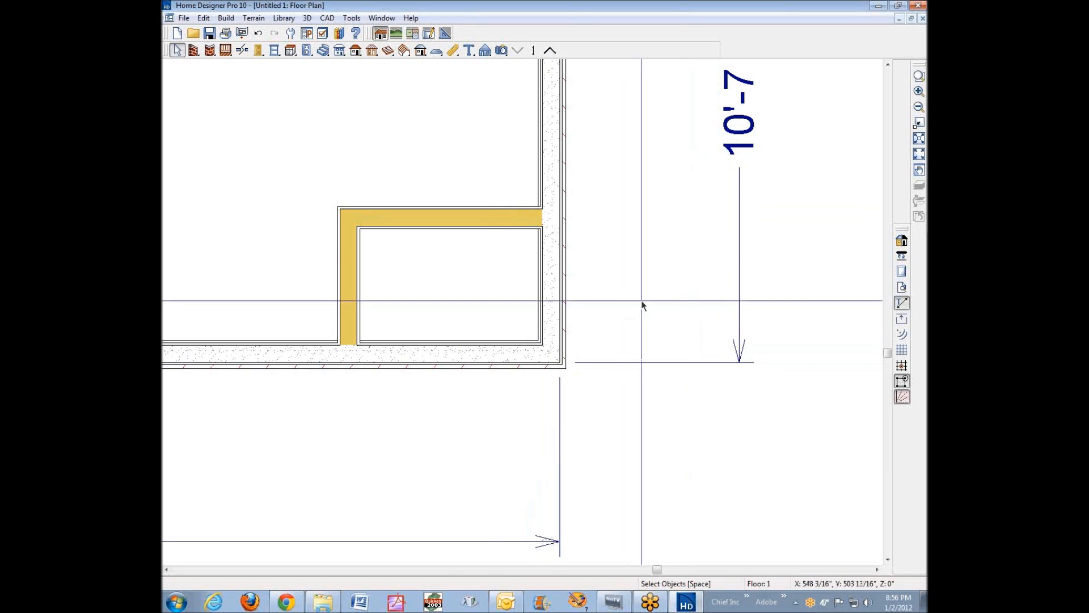
Open the Auto Exterior Dimension defaults and move their dialog clear of the default settings list.
left_click(457, 54)
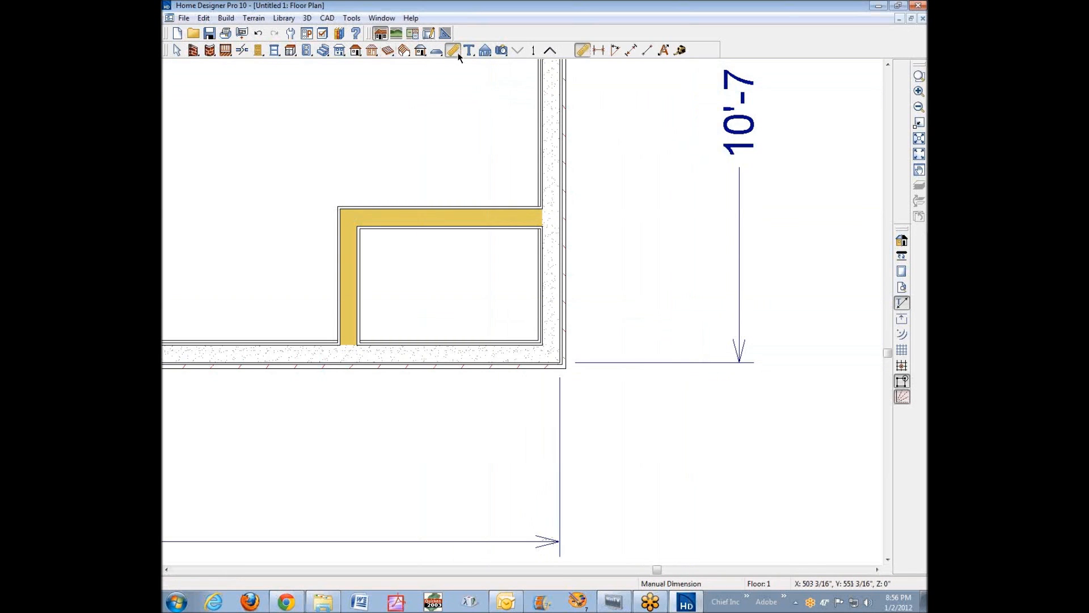
left_click(204, 19)
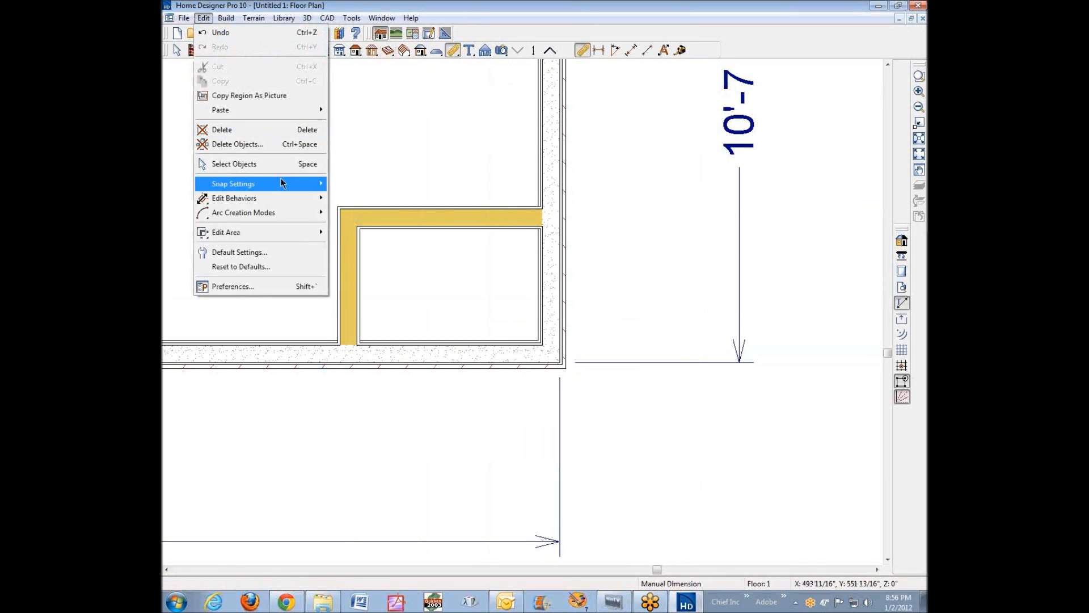
left_click(243, 252)
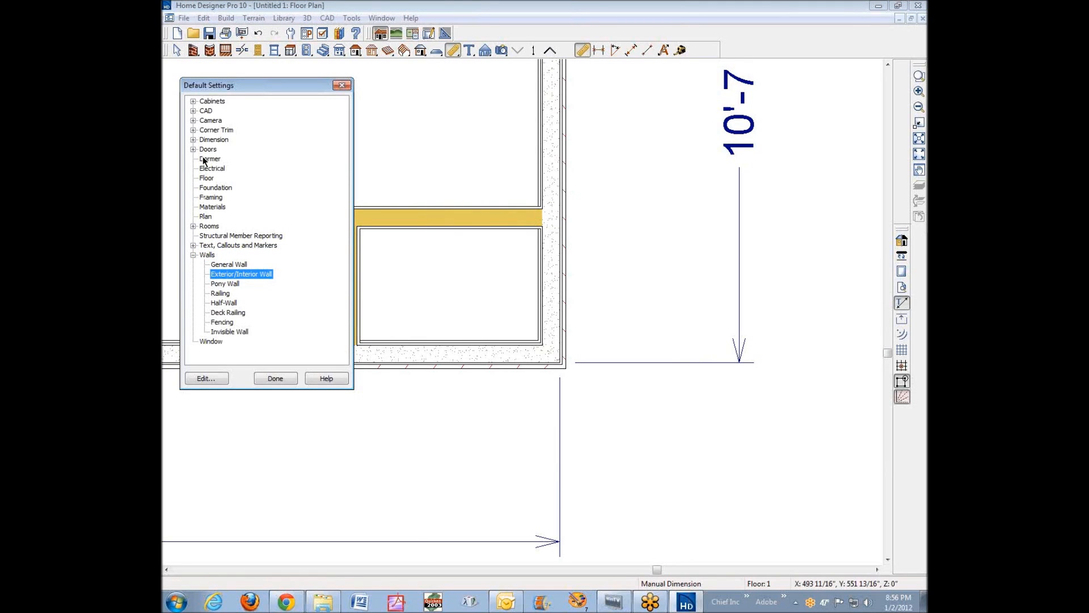
left_click(194, 139)
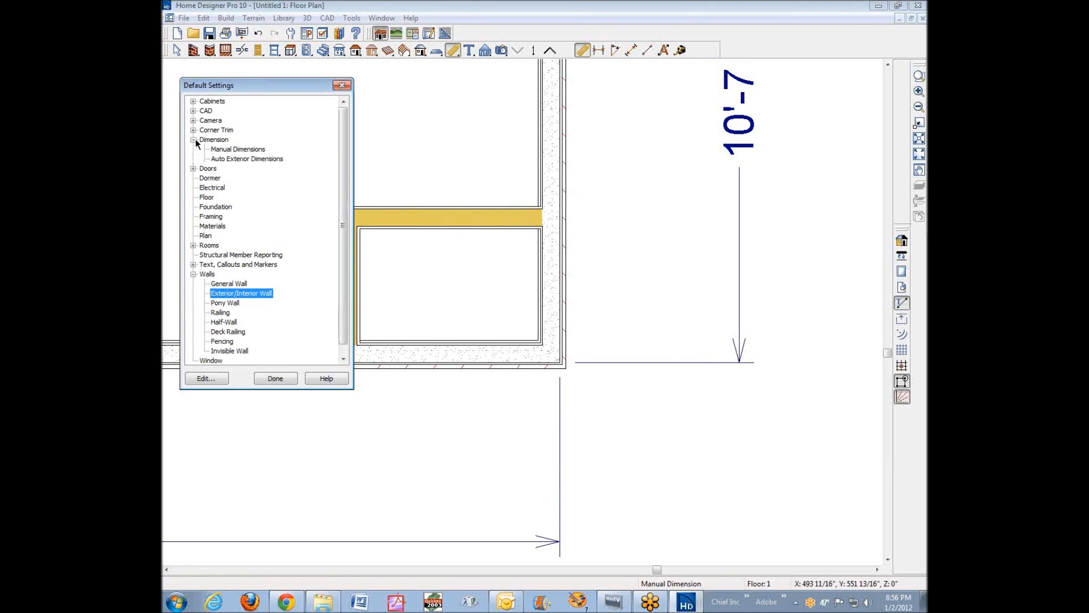
left_click(232, 160)
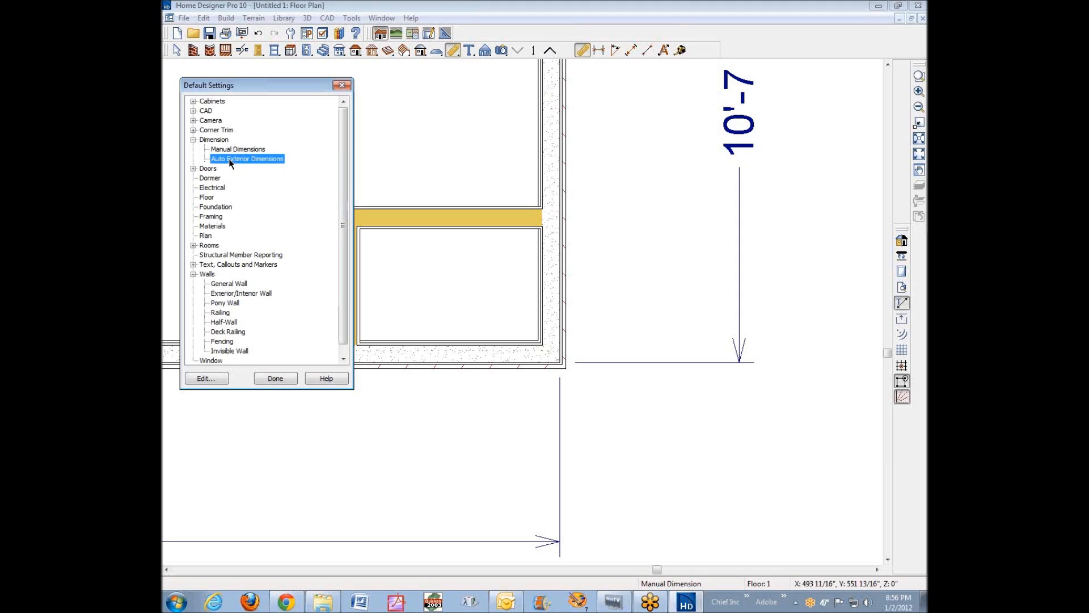
left_click(203, 379)
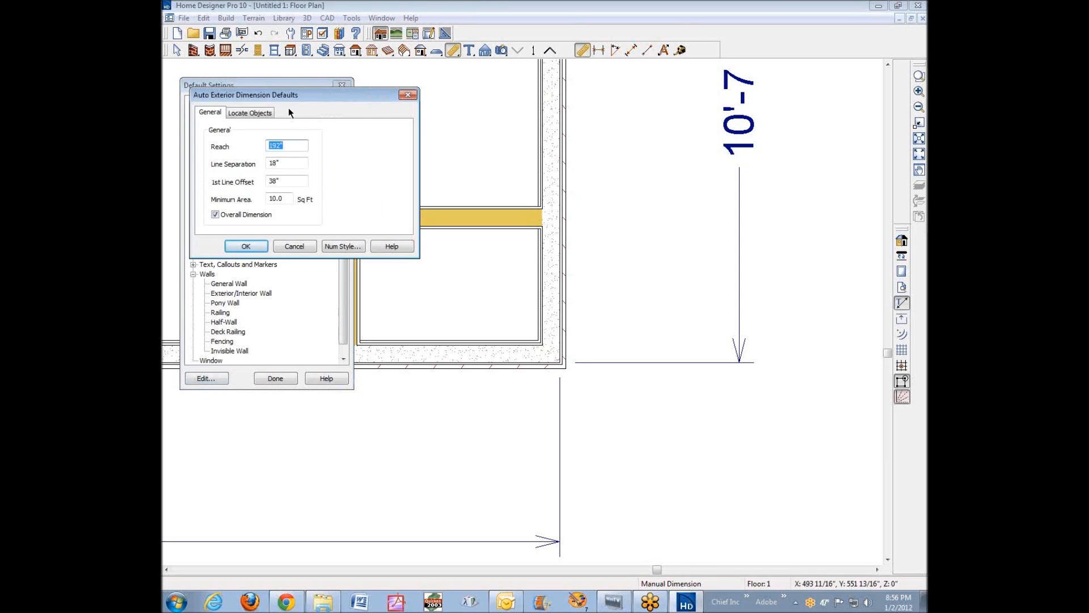
left_click_drag(333, 96, 577, 116)
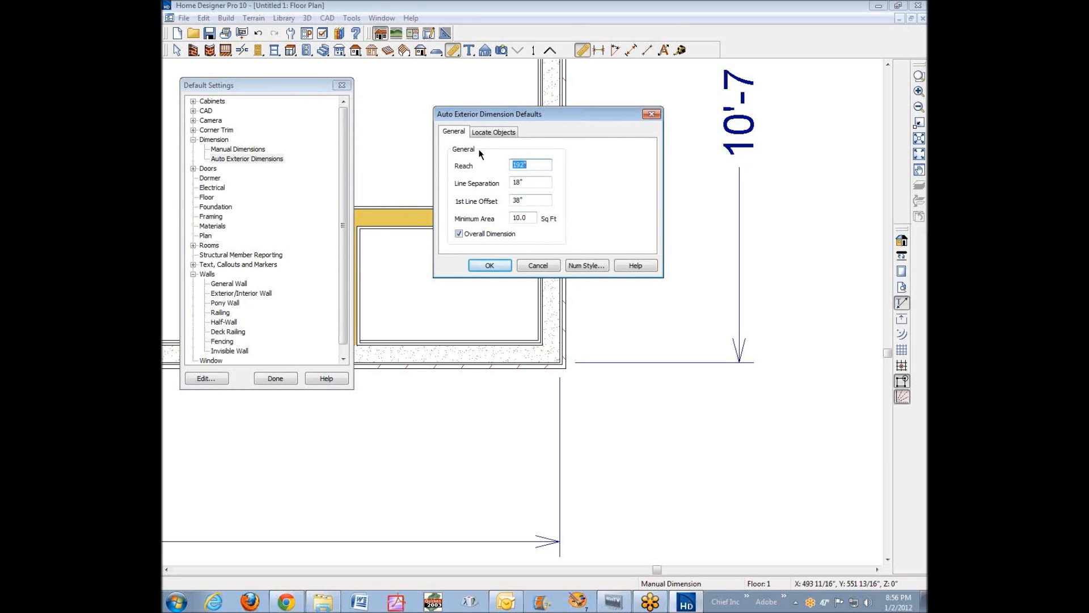
Set auto exterior dimensions to locate walls by Surfaces and generate automatic exterior dimensions for the plan.
left_click(503, 134)
left_click(514, 133)
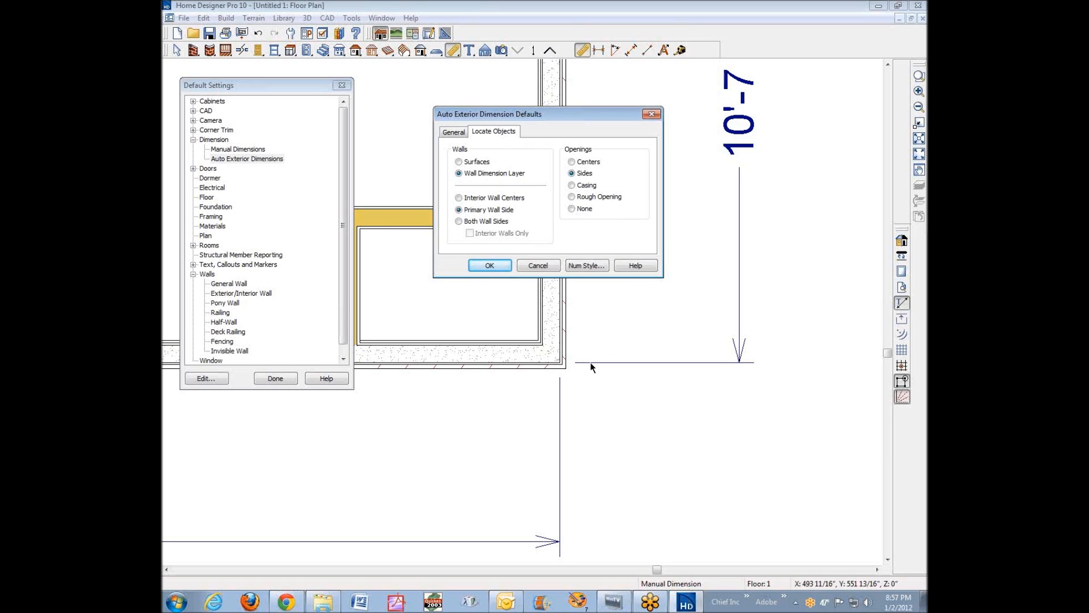
left_click(459, 161)
left_click(505, 267)
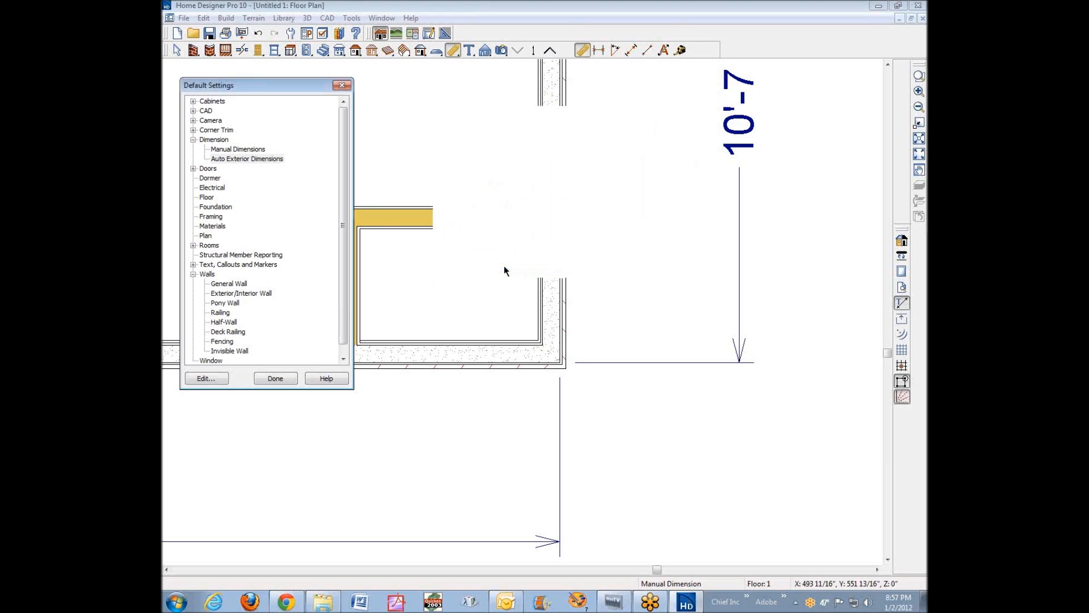
left_click(274, 378)
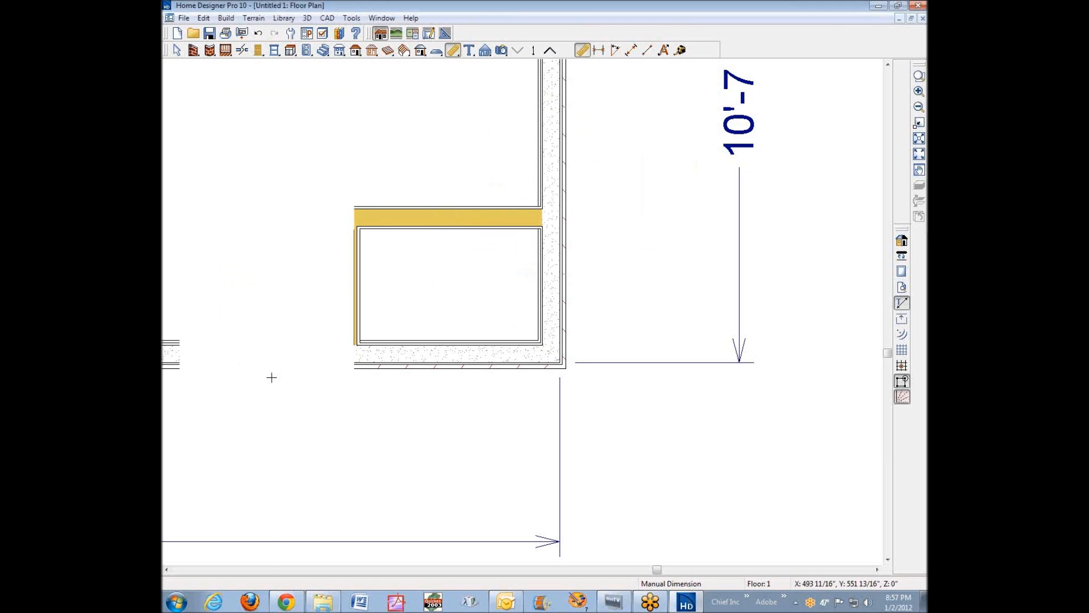
left_click(664, 50)
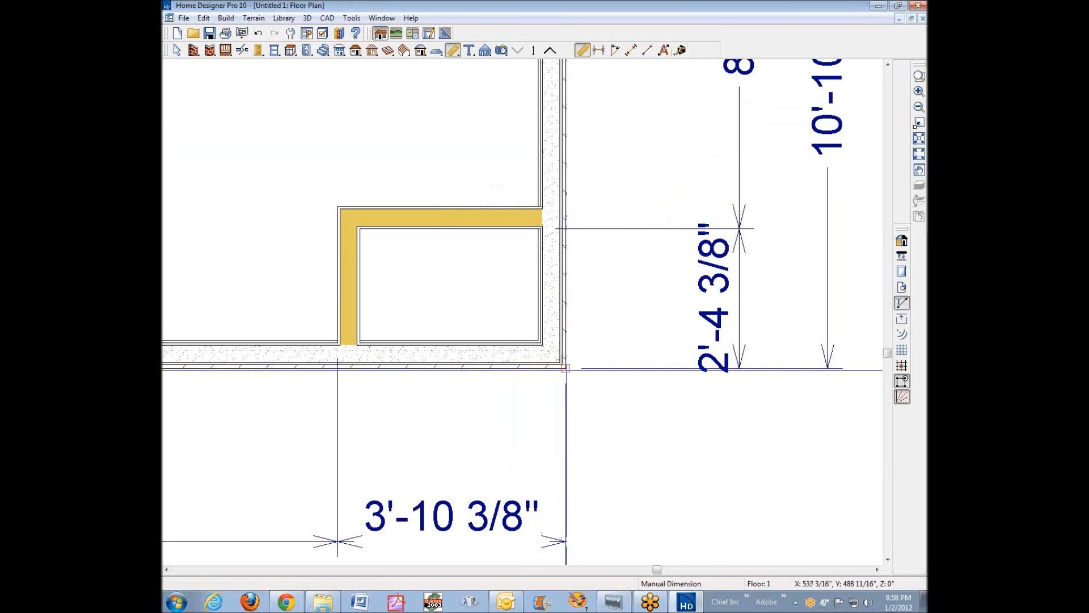
Open the right exterior wall's SIP wall type definition and select its 3 1/2" insulation foam layer.
right_click(555, 266)
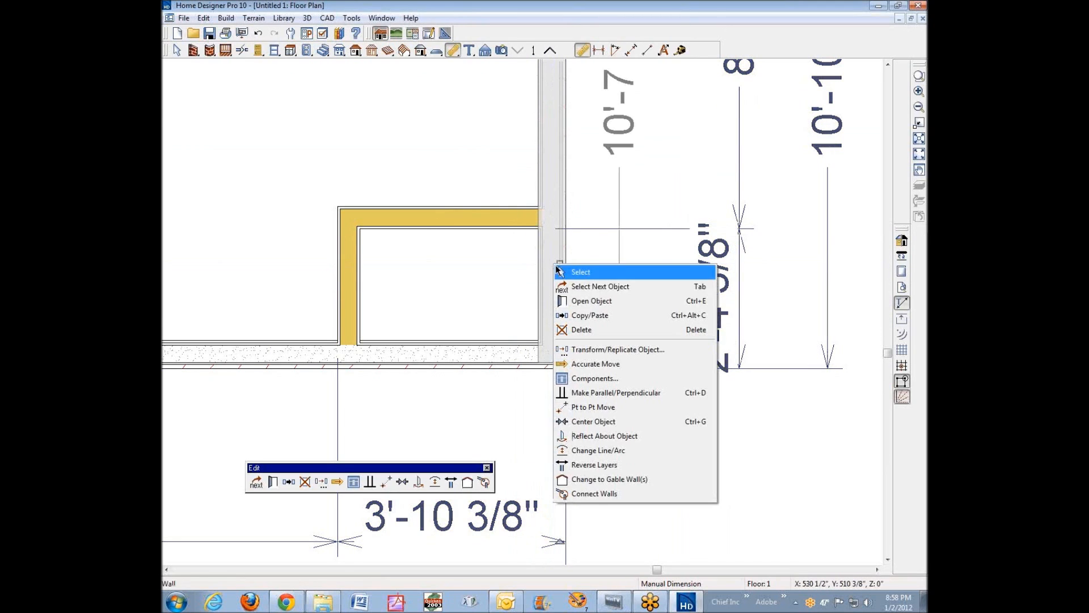
left_click(592, 300)
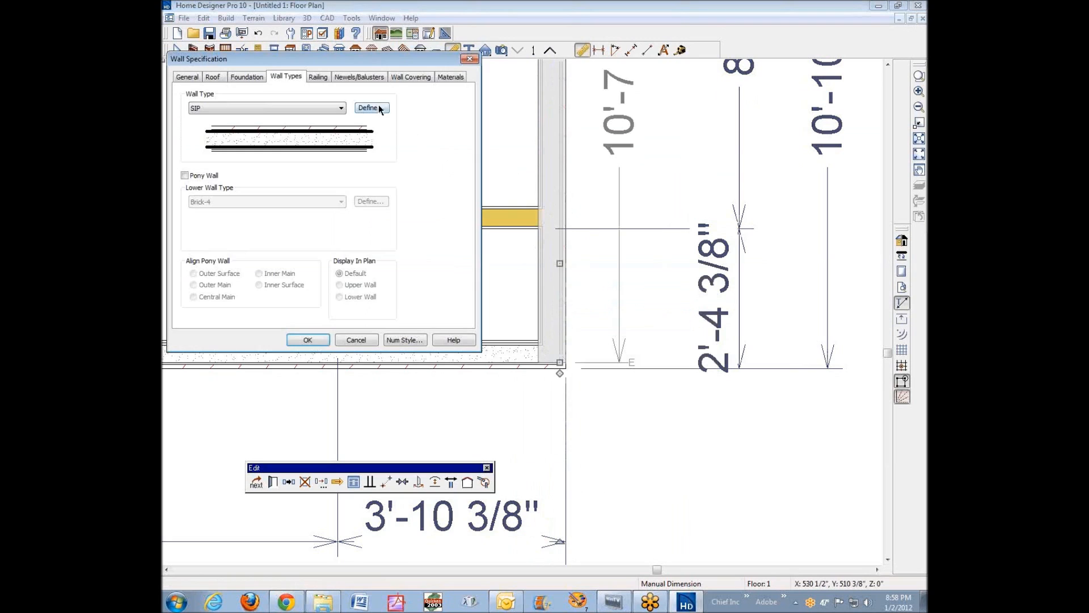
left_click(372, 107)
left_click(359, 321)
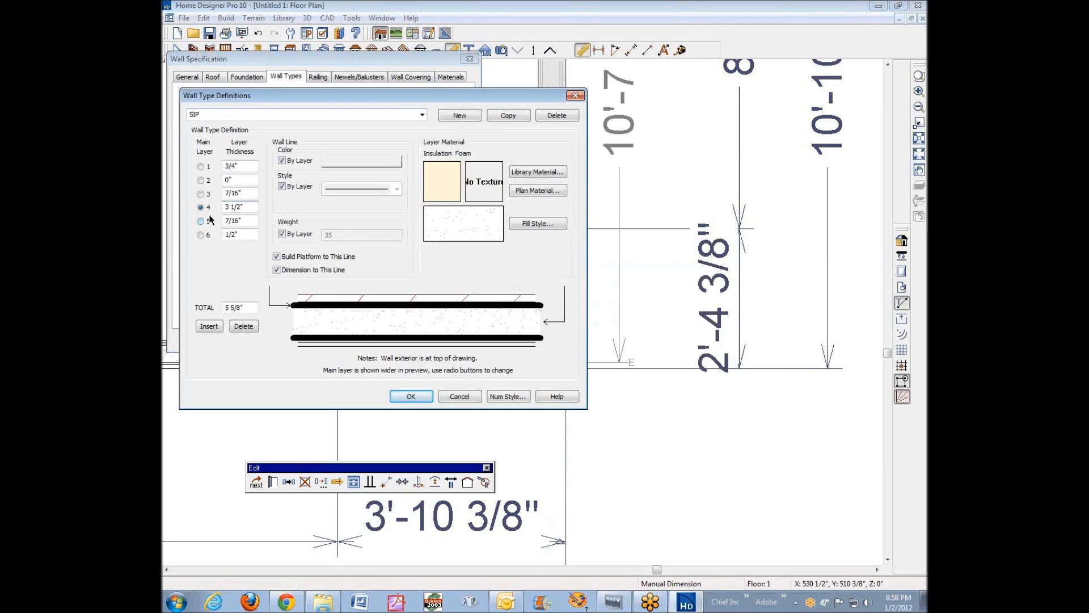
left_click_drag(247, 209, 212, 201)
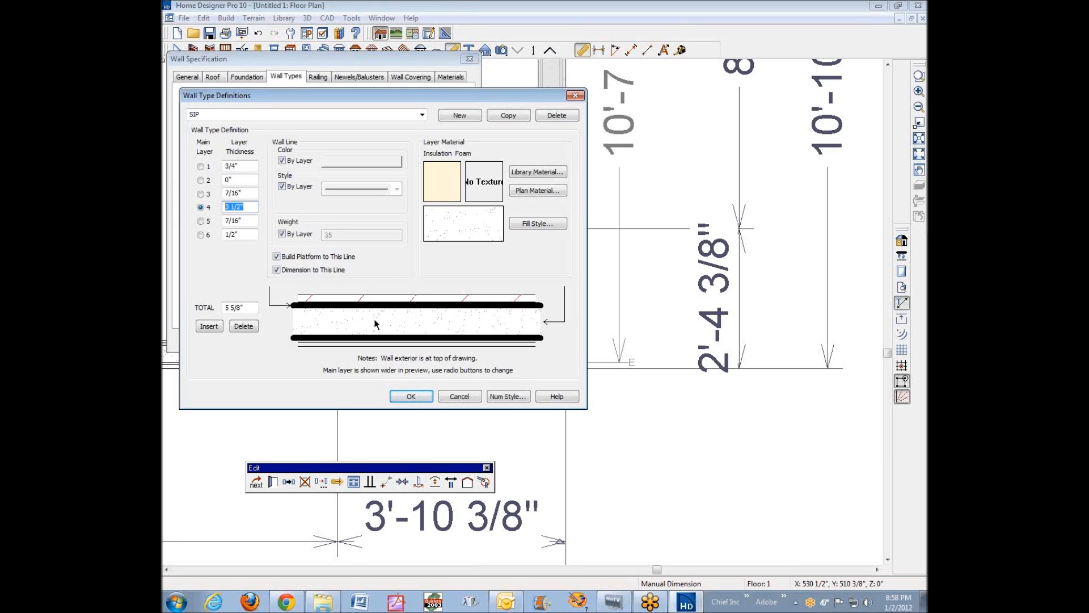
Check the material of the OSB layer on the exterior side of the foam in the library and cancel the selection.
left_click(309, 305)
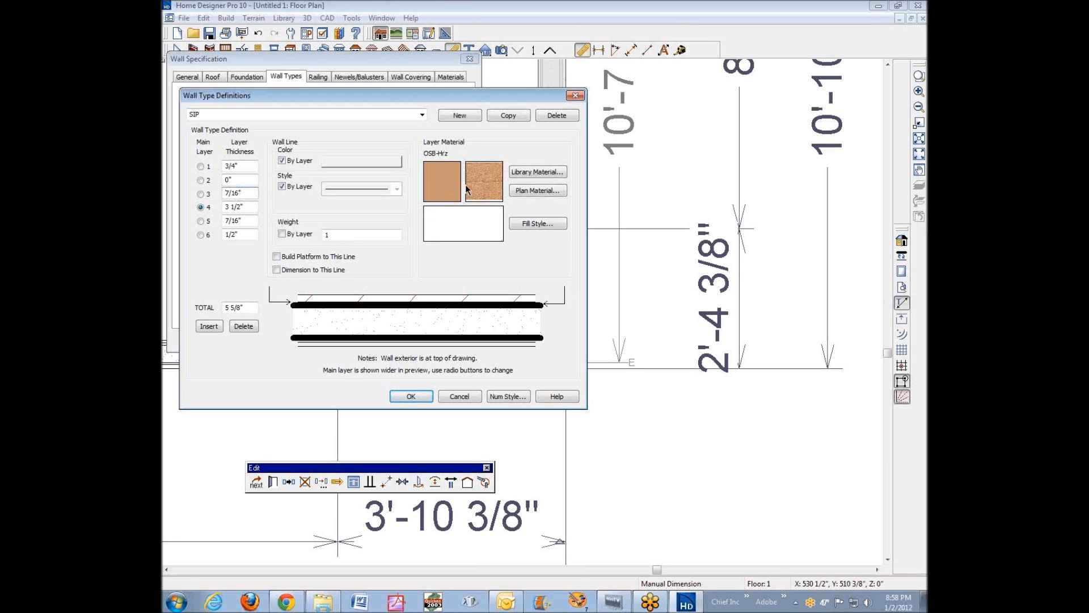
left_click(466, 187)
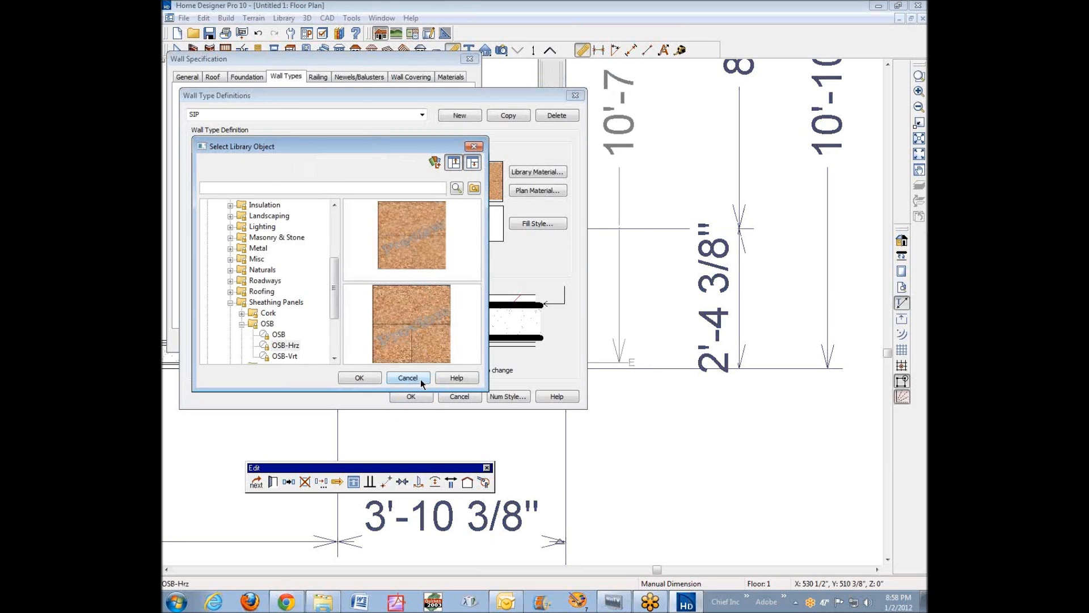
left_click(420, 379)
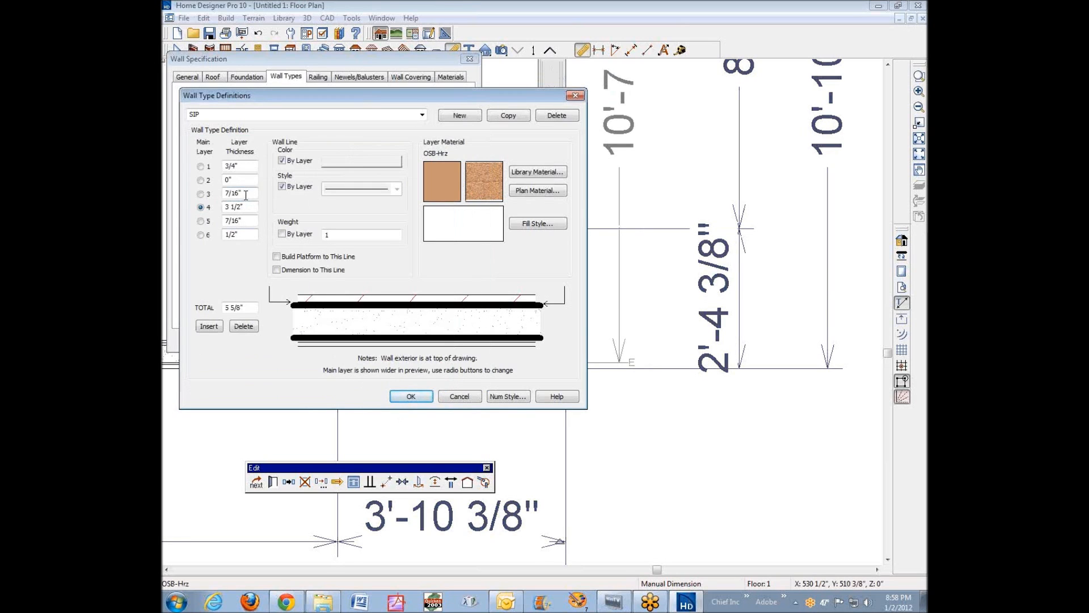
Delete both 7/16" OSB layers, on the inner and outer side of the foam, from the SIP wall type.
left_click(256, 221)
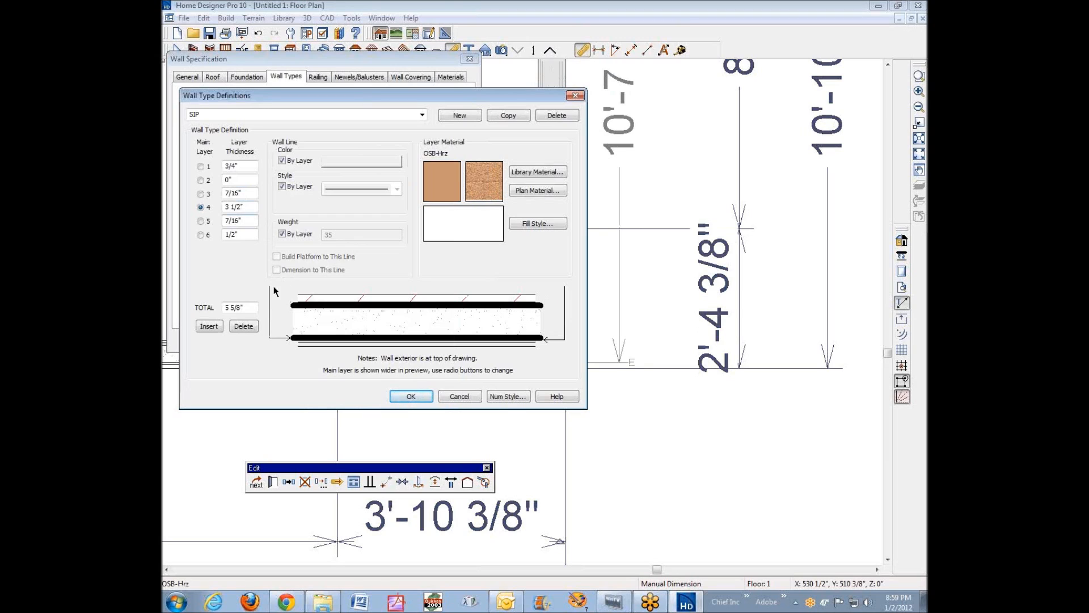
left_click(245, 326)
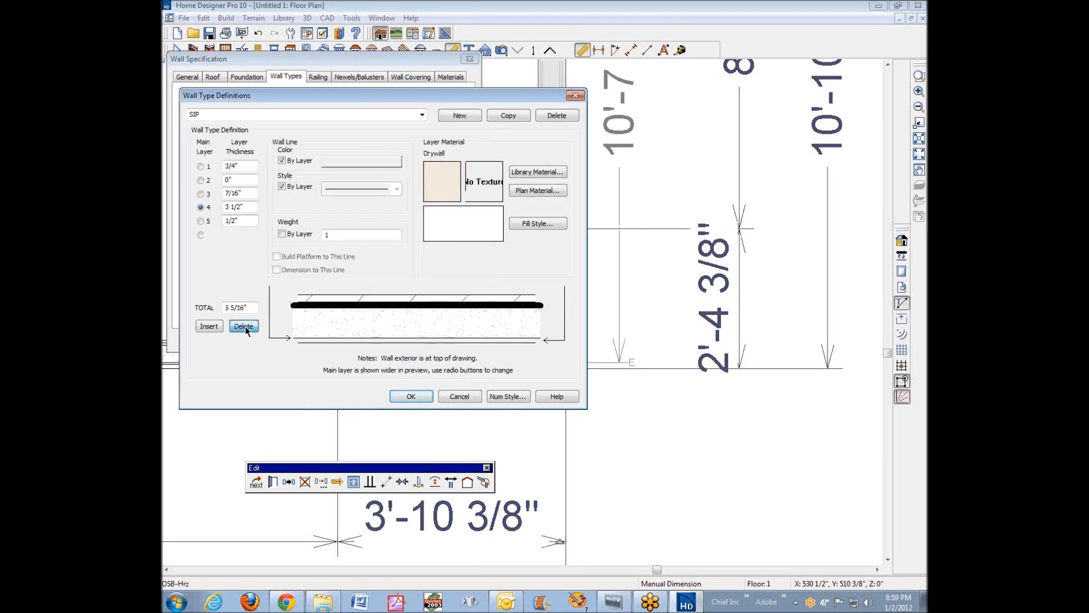
left_click(240, 193)
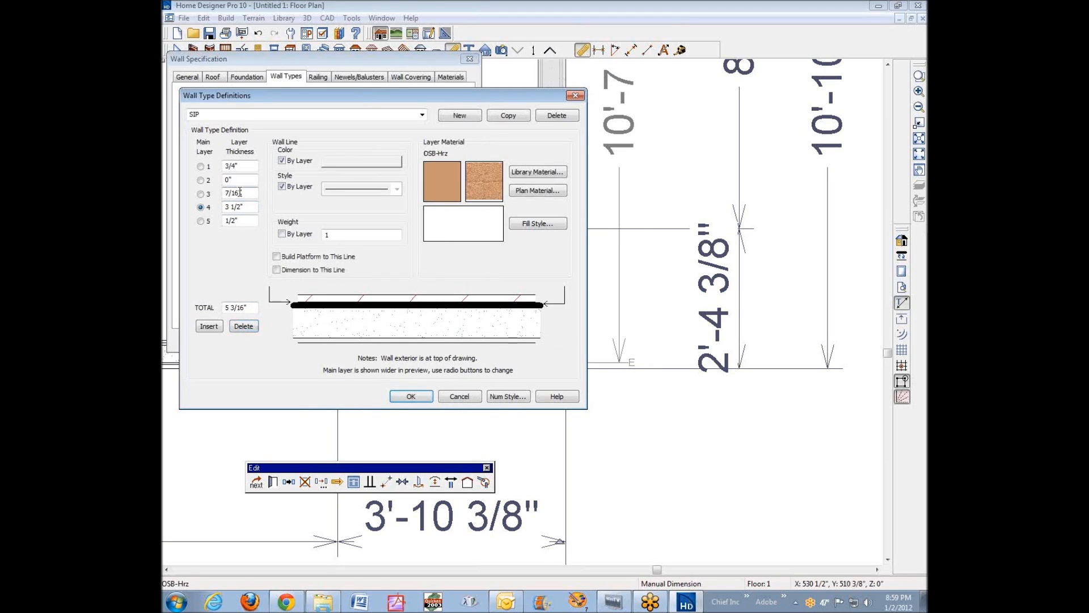
left_click(244, 326)
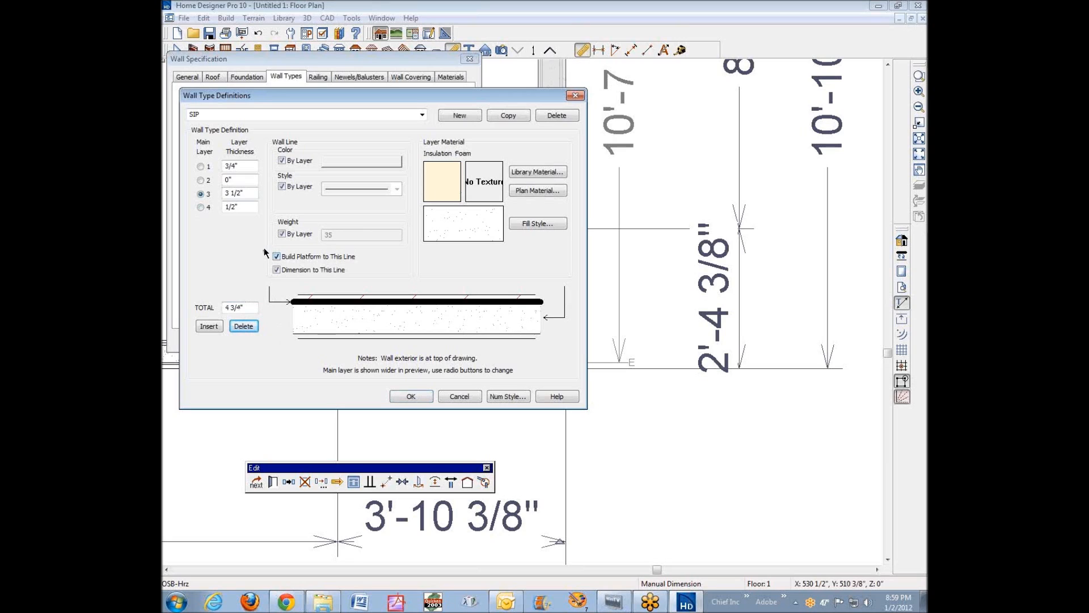
Set the SIP insulation foam layer's thickness to 4 3/4" and apply the changed wall type to the existing walls.
double_click(242, 194)
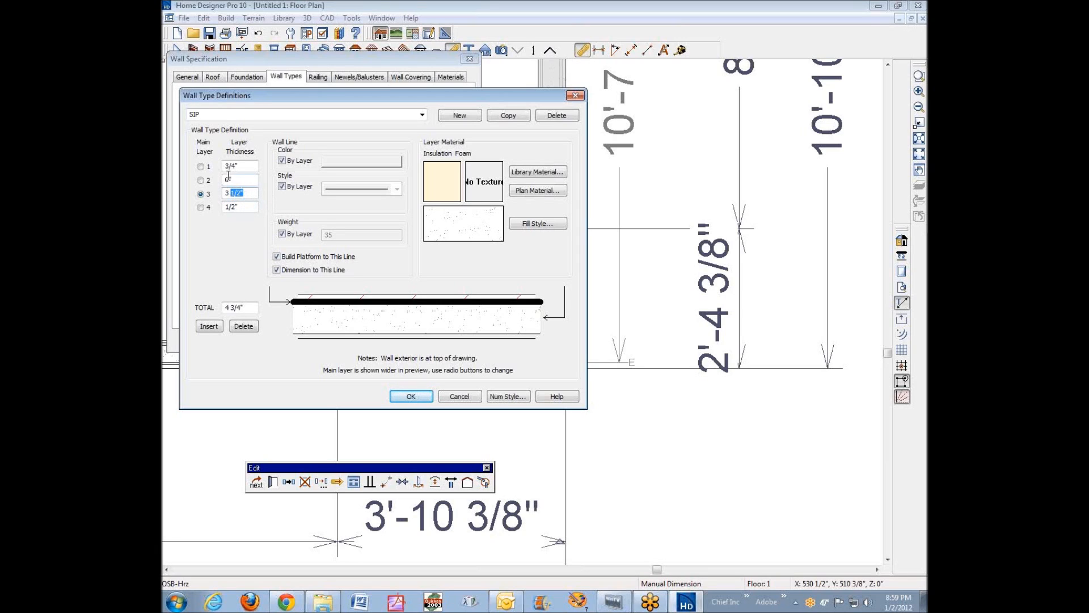
double_click(227, 194)
type("4")
left_click_drag(235, 192, 250, 196)
left_click_drag(230, 194, 253, 195)
key("Tab")
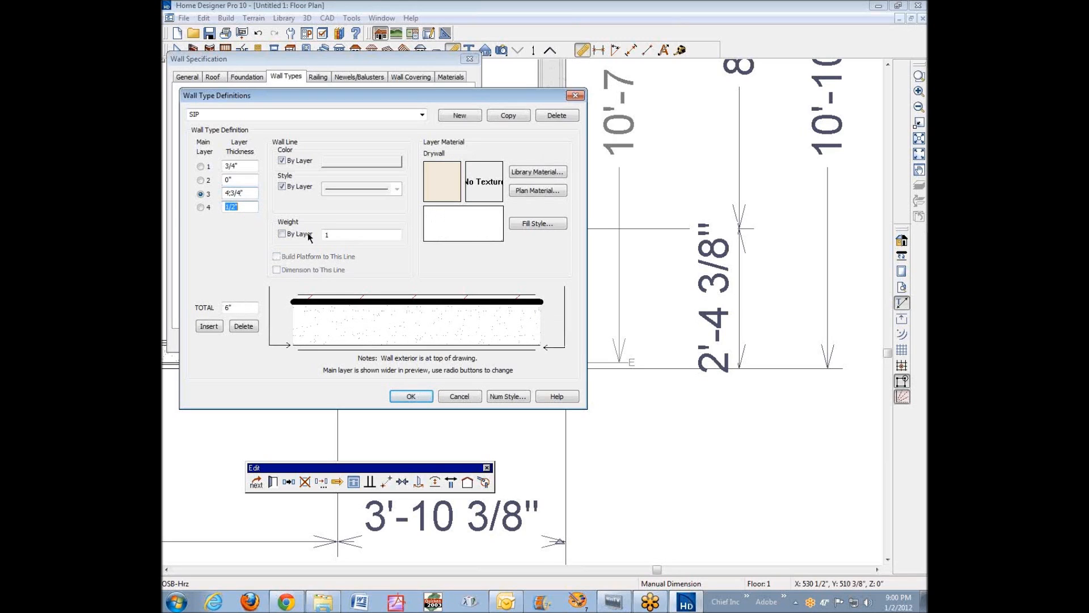
left_click(388, 323)
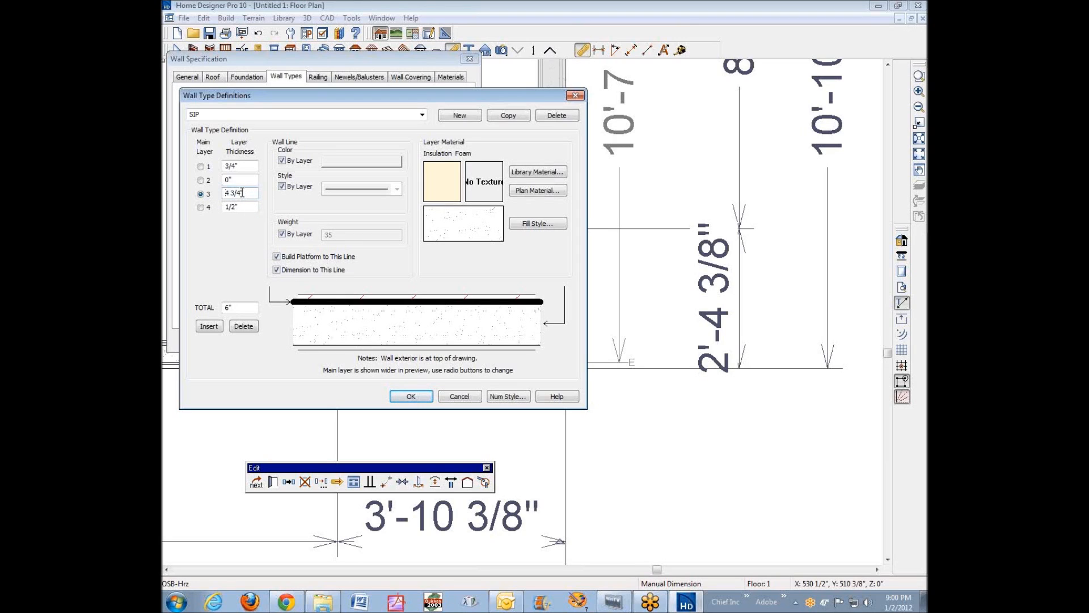
left_click(411, 397)
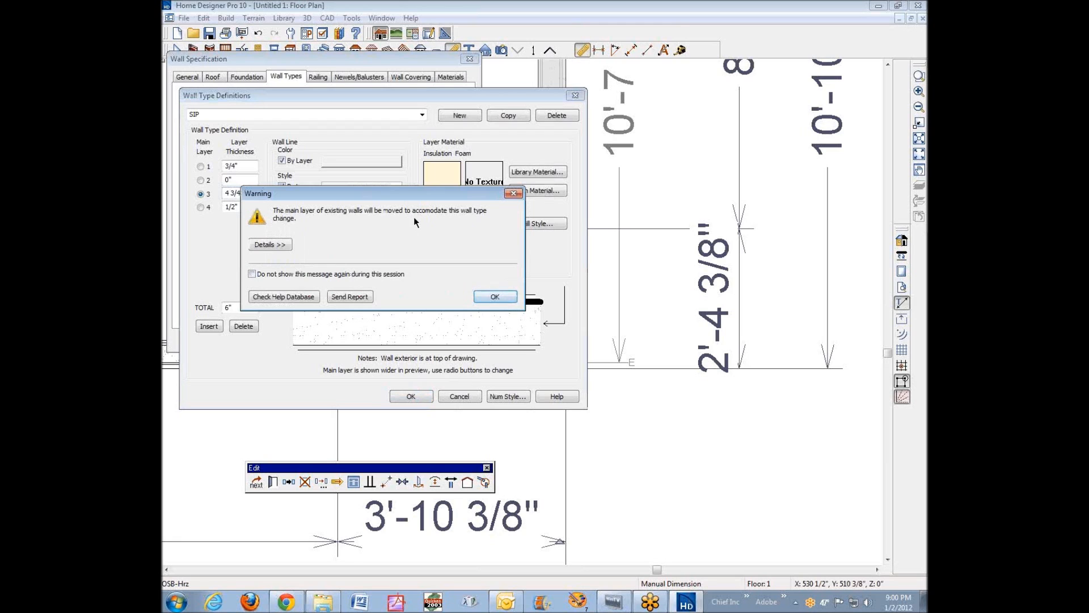
left_click(497, 297)
left_click(308, 339)
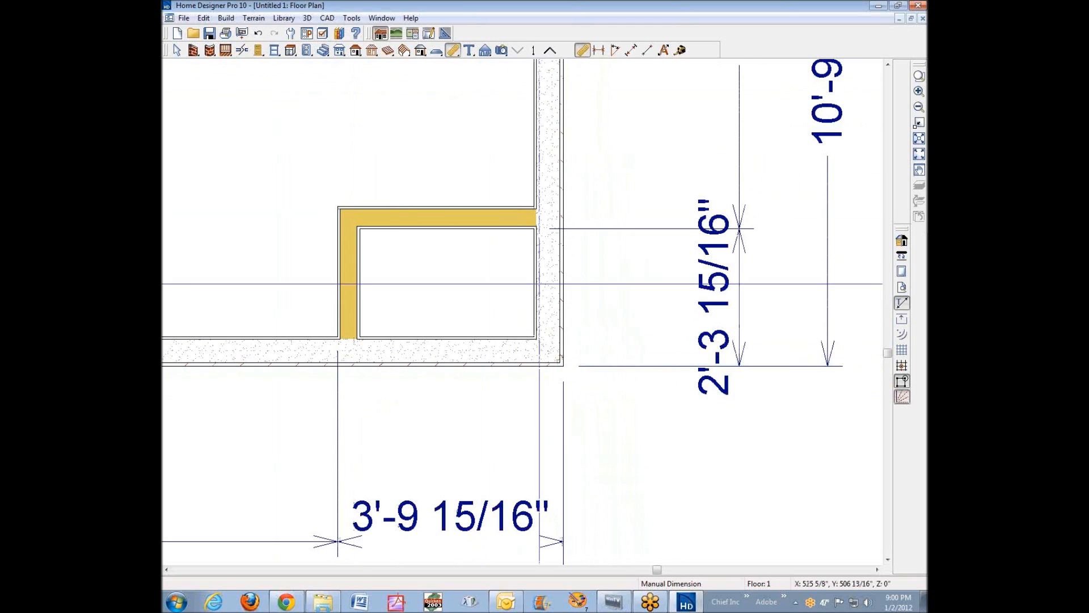
Examine the interior wall's junction with the right exterior wall's foam layer at close range.
right_click(543, 283)
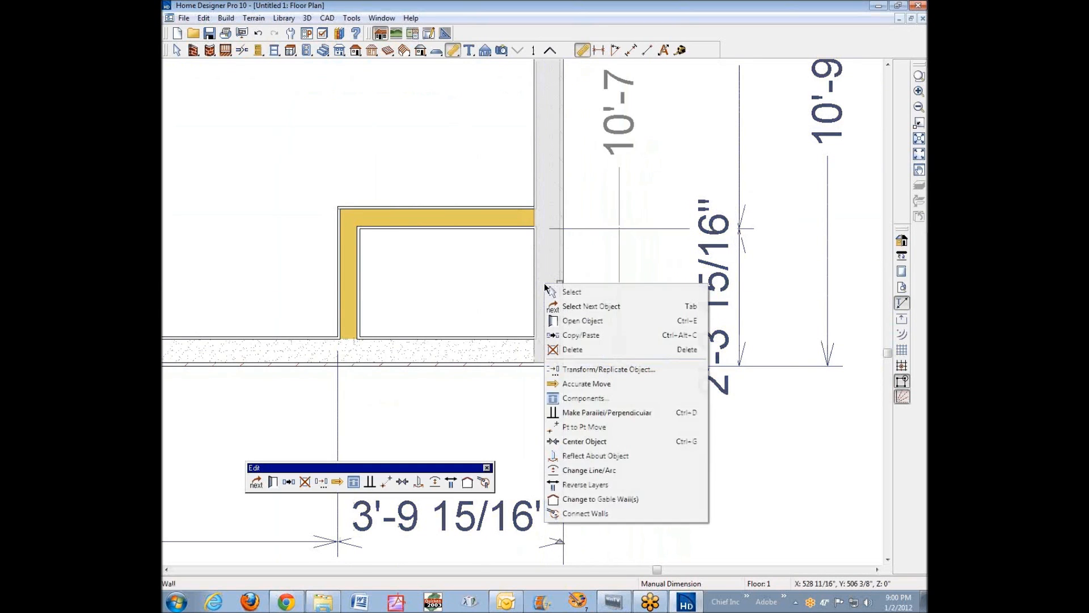
left_click(511, 265)
scroll(533, 230, "up", 3)
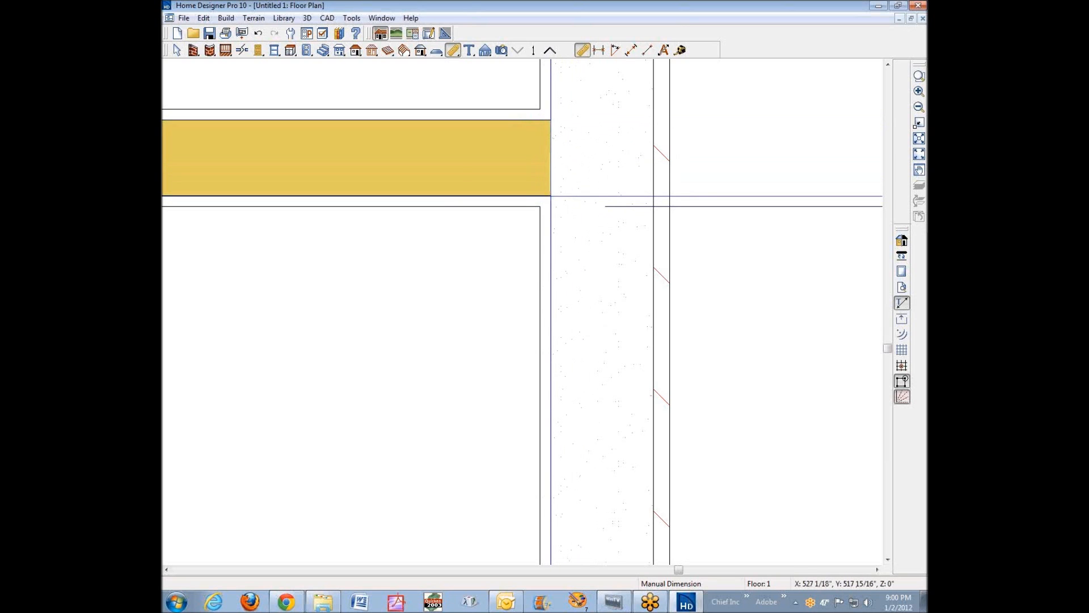
scroll(550, 196, "down", 3)
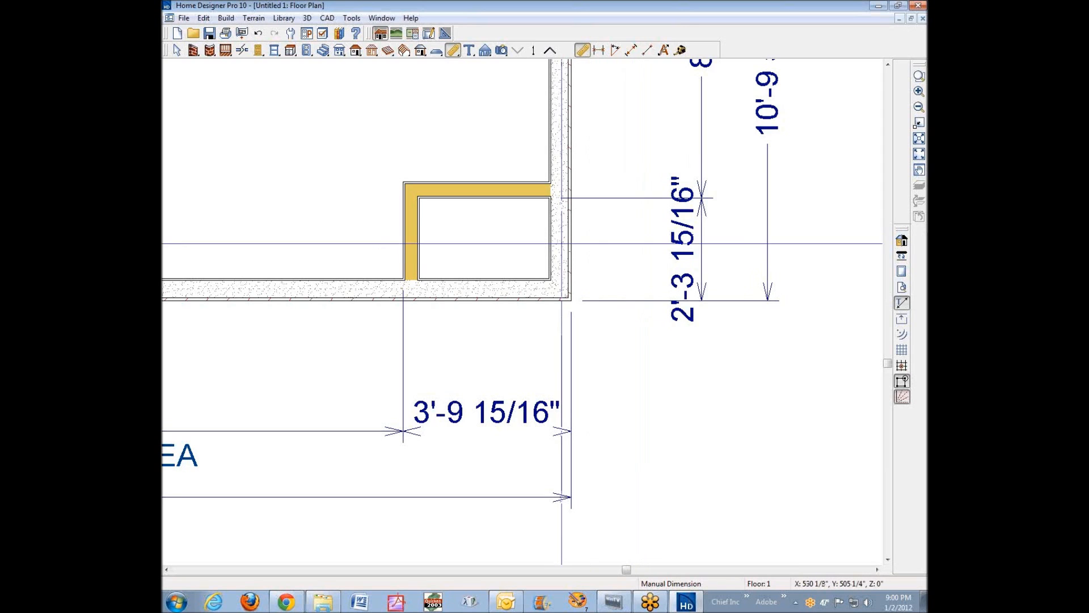
Review the foam, drywall and siding layers in the right wall's SIP type definition and close it without changes.
right_click(563, 243)
left_click(631, 279)
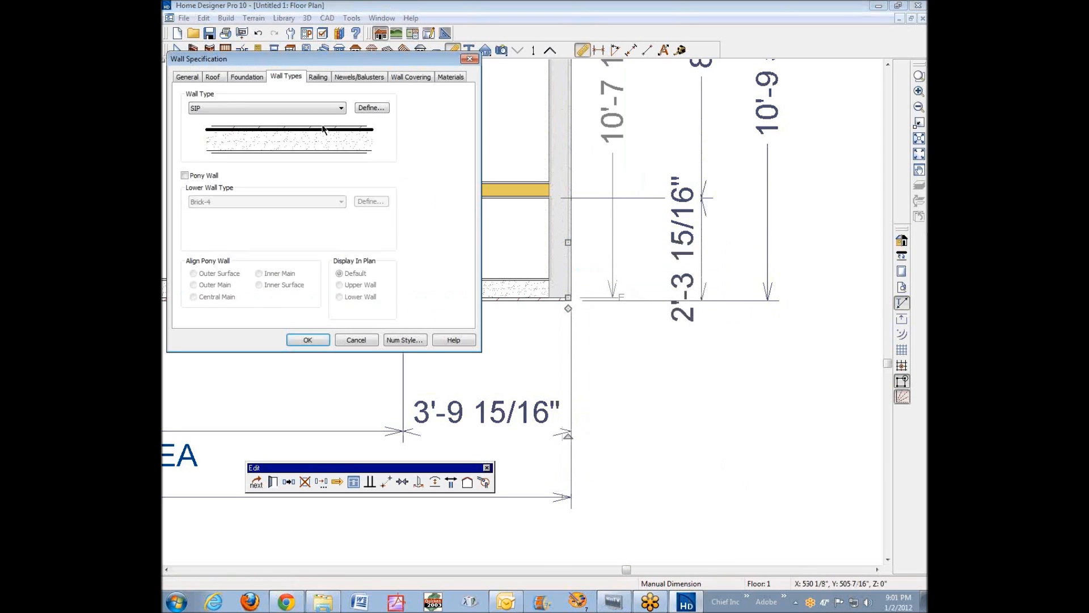
left_click(358, 113)
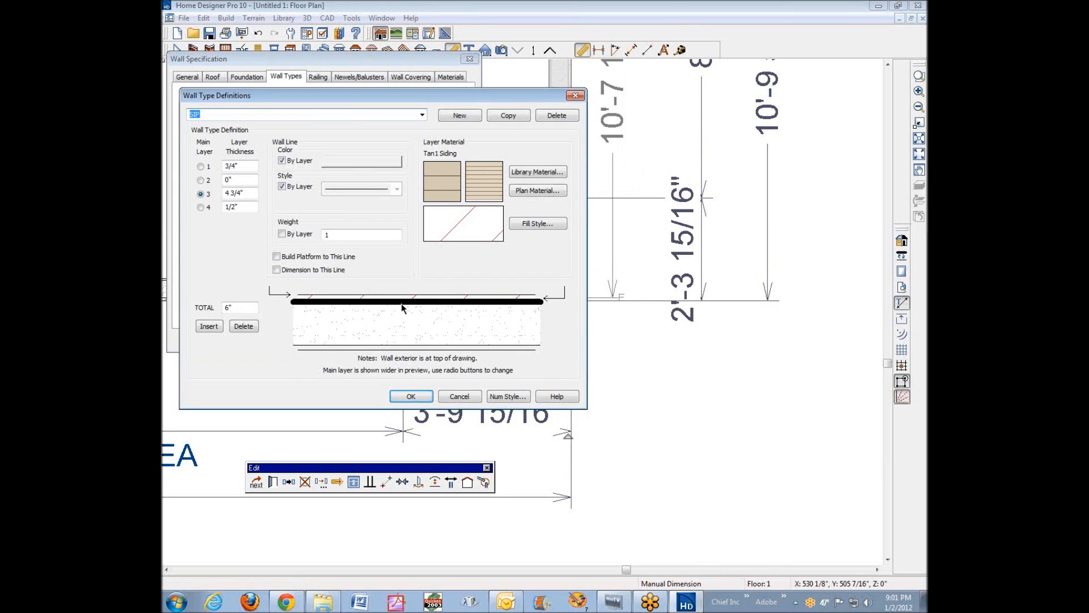
left_click(241, 194)
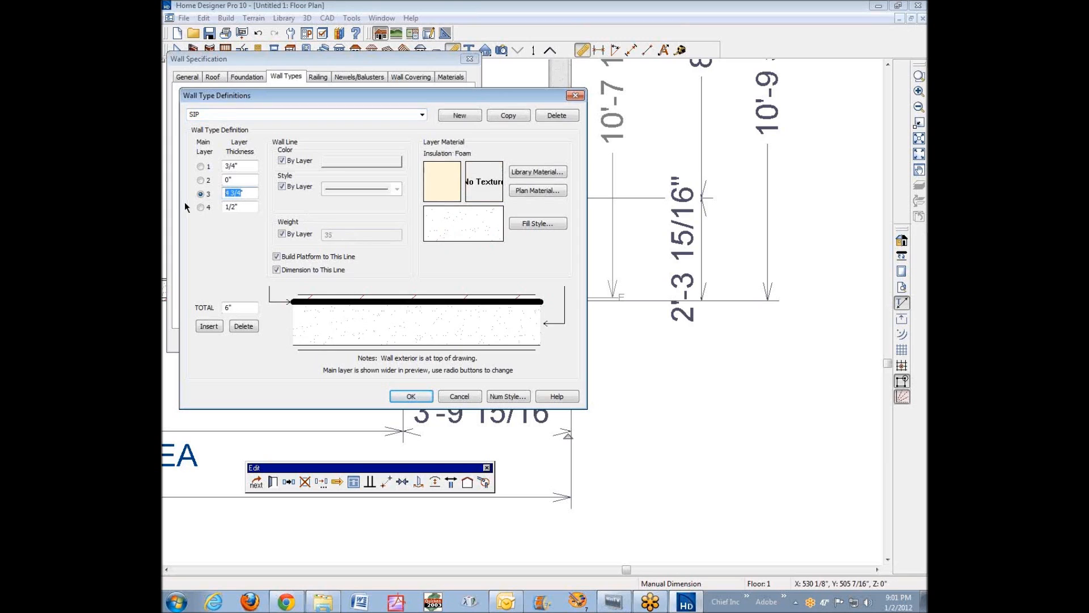
left_click(239, 207)
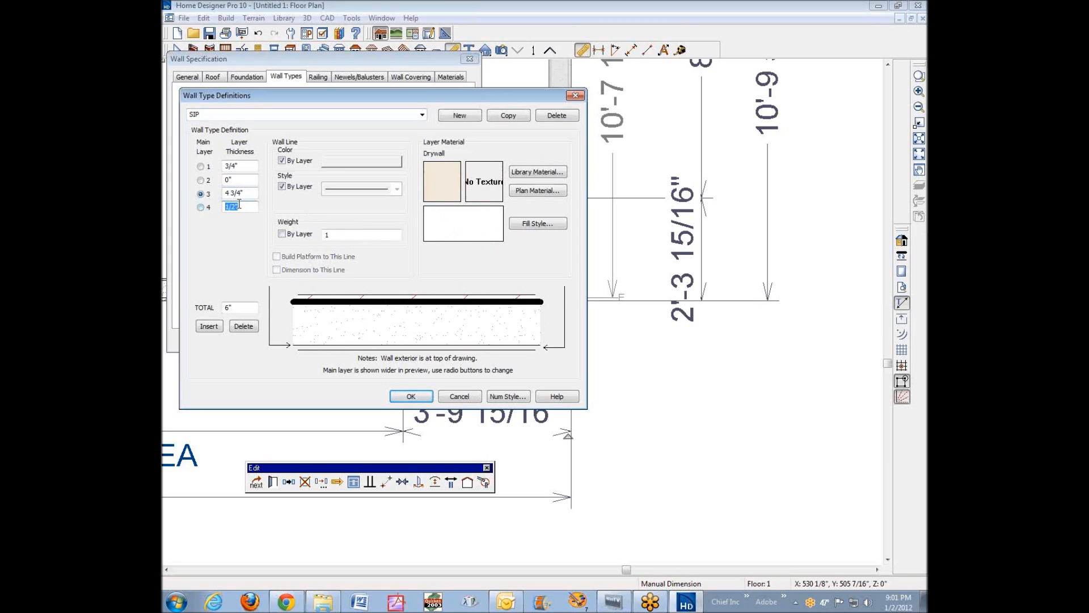
left_click(239, 165)
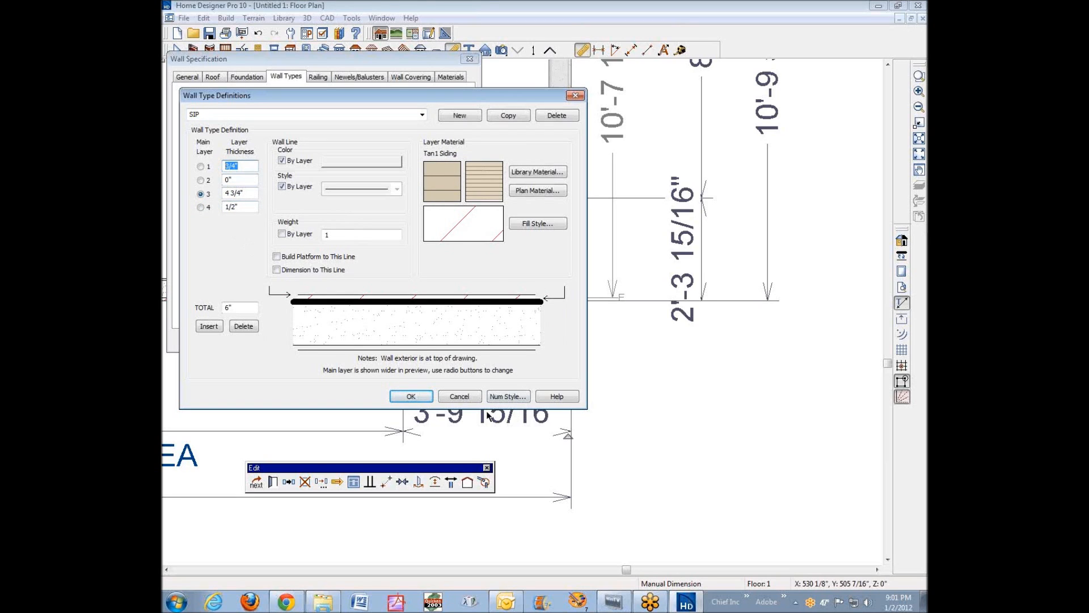
left_click(460, 397)
left_click(327, 340)
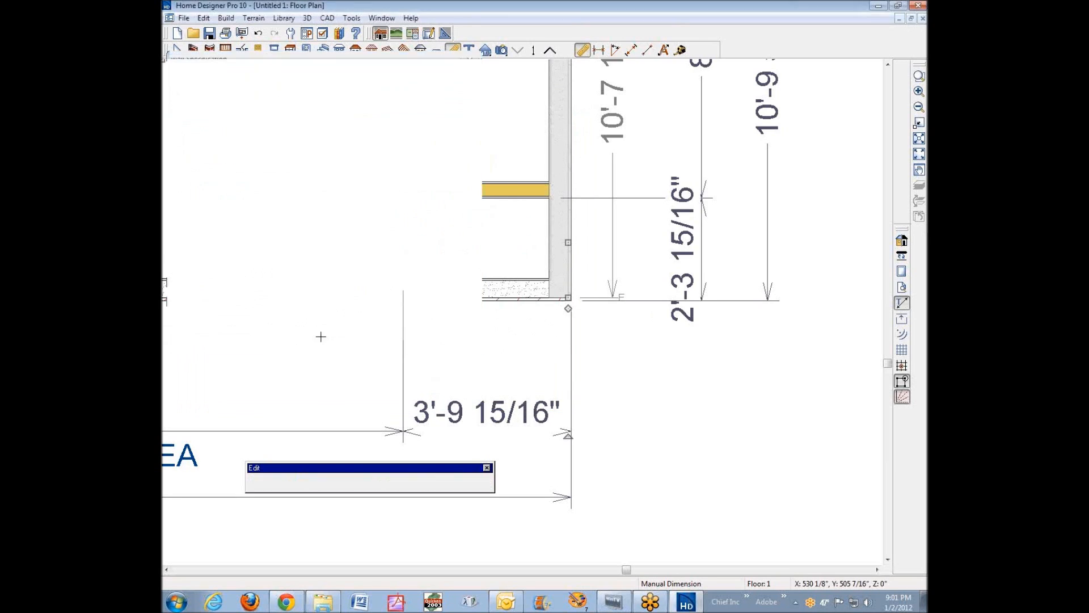